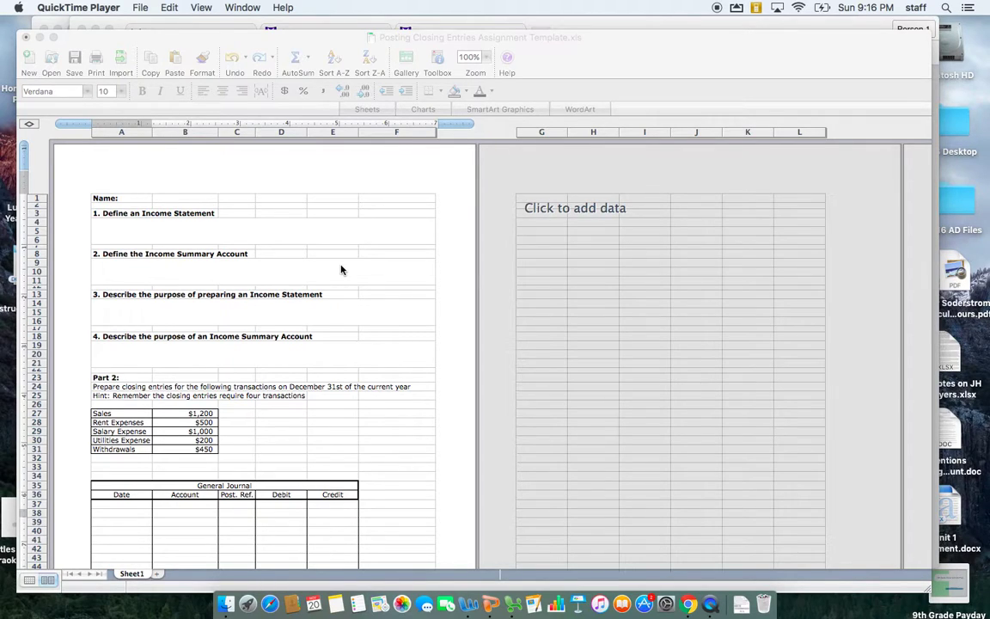
Review the four written questions, the Part 2 instructions and the listed account balances in the closing entries assignment.
left_click(266, 40)
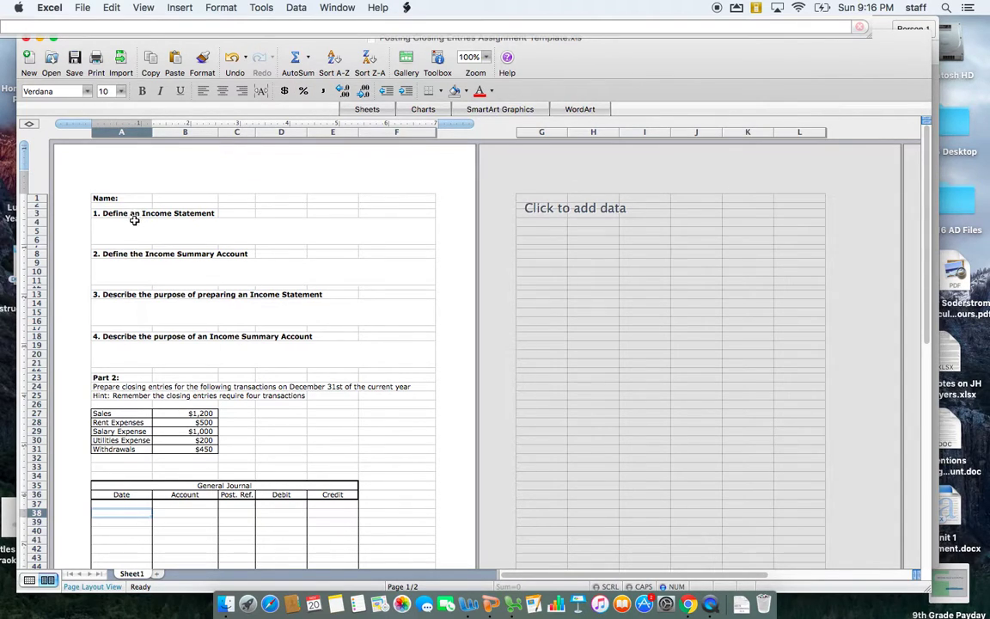
left_click_drag(121, 218, 135, 349)
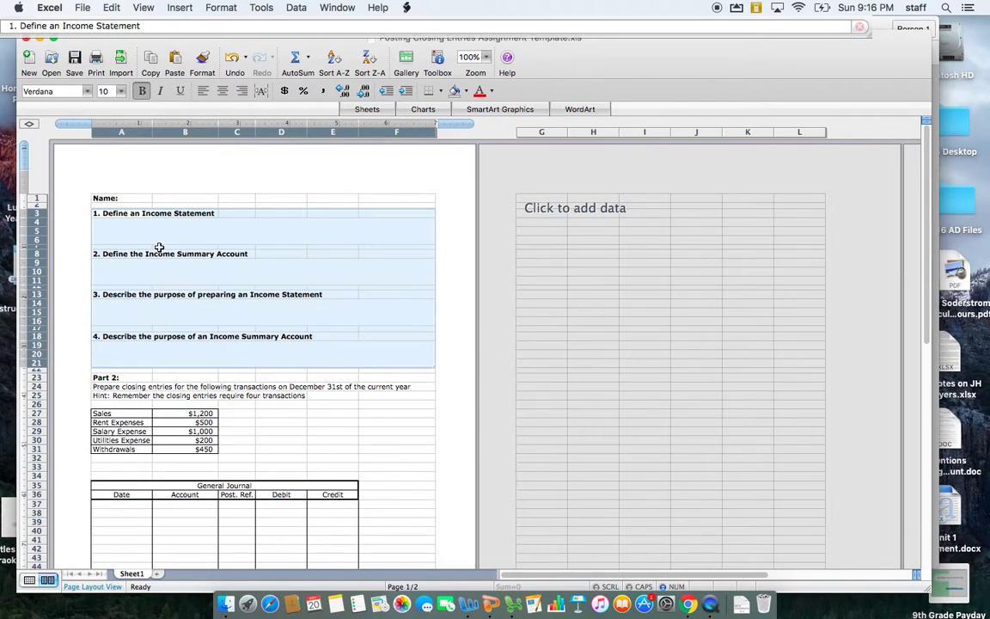
left_click(144, 223)
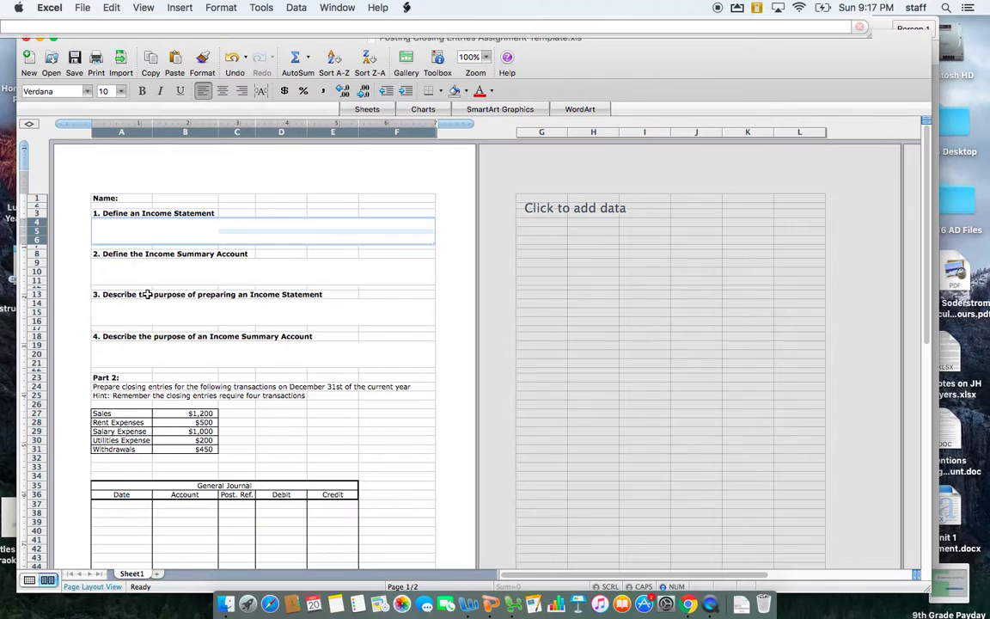
scroll(146, 293, "down", 3)
scroll(149, 299, "down", 1)
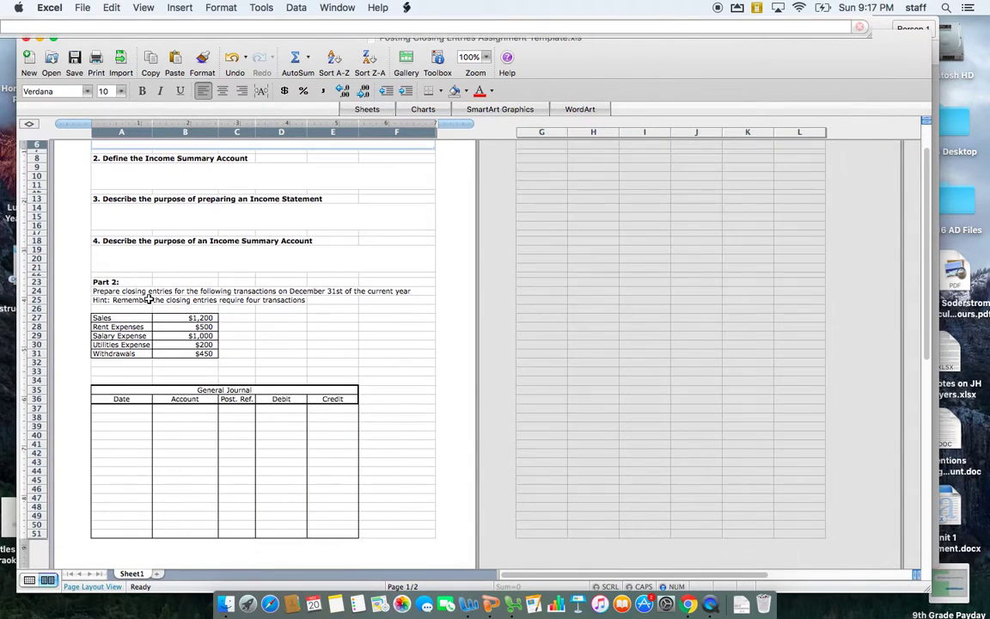
left_click(129, 284)
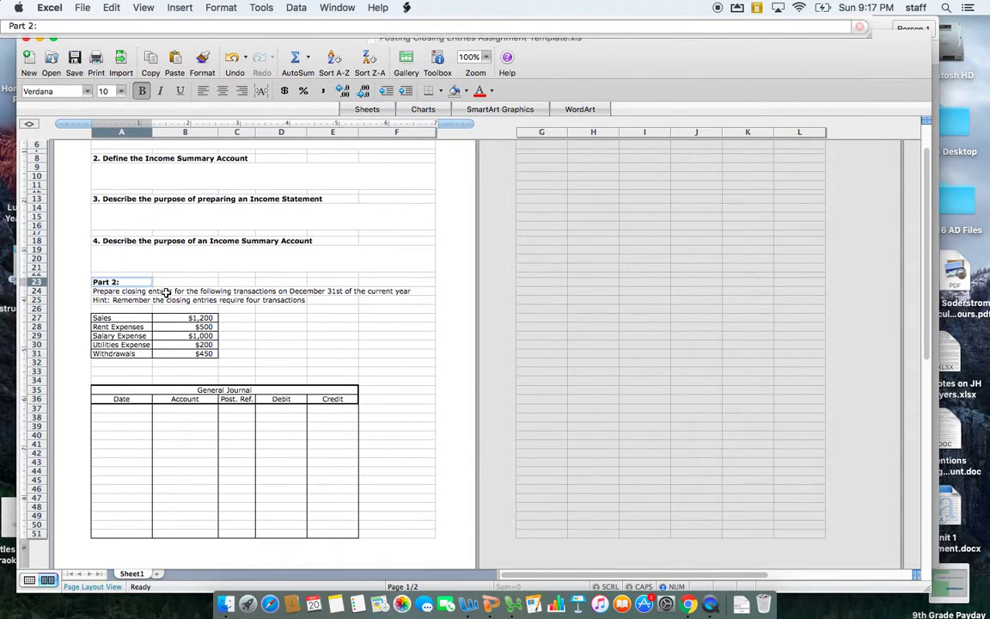
scroll(159, 292, "down", 1)
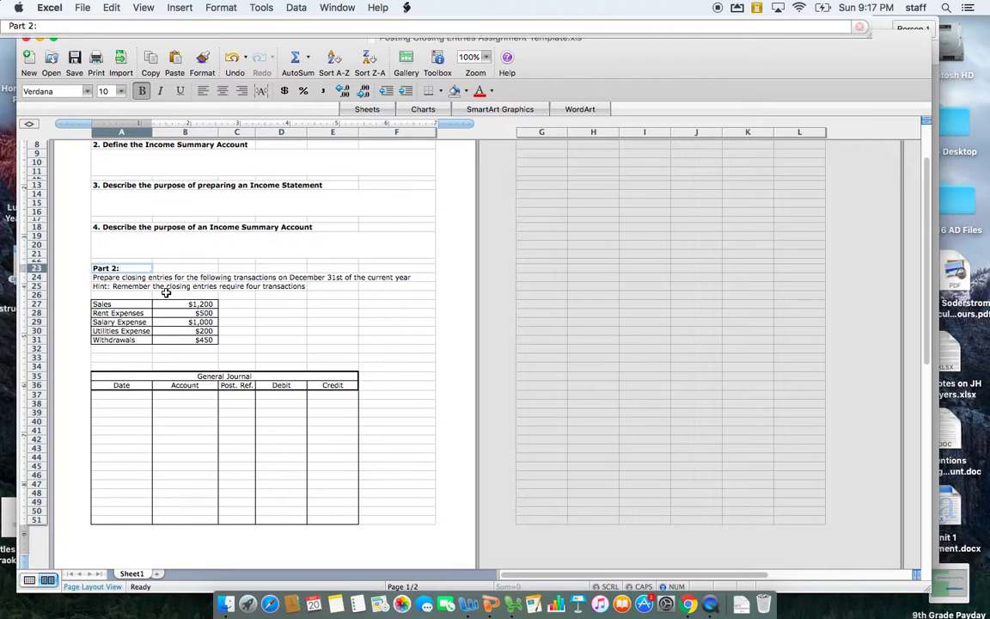
left_click_drag(124, 305, 185, 335)
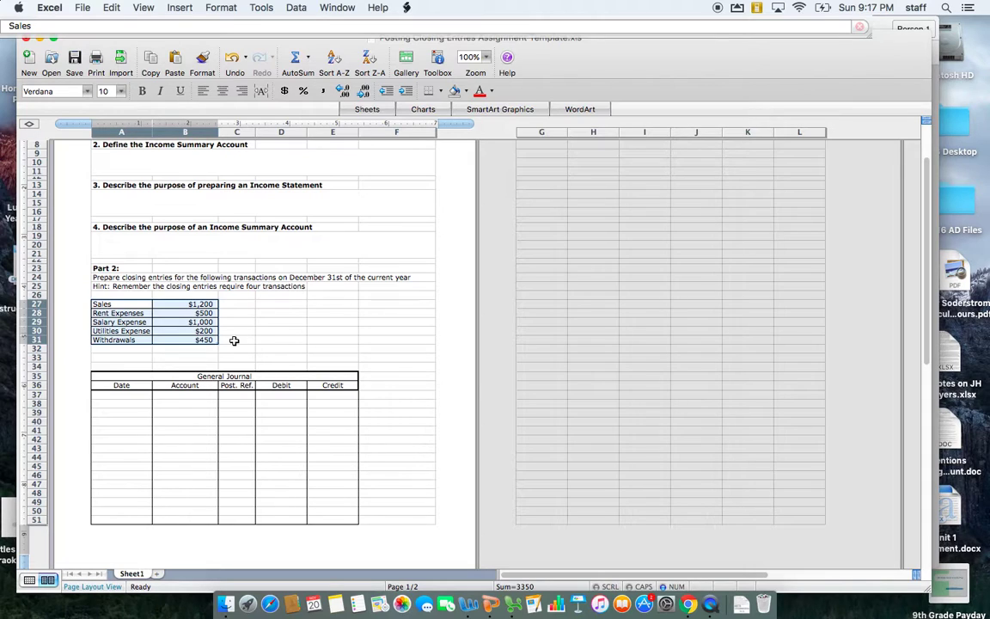
left_click(233, 340)
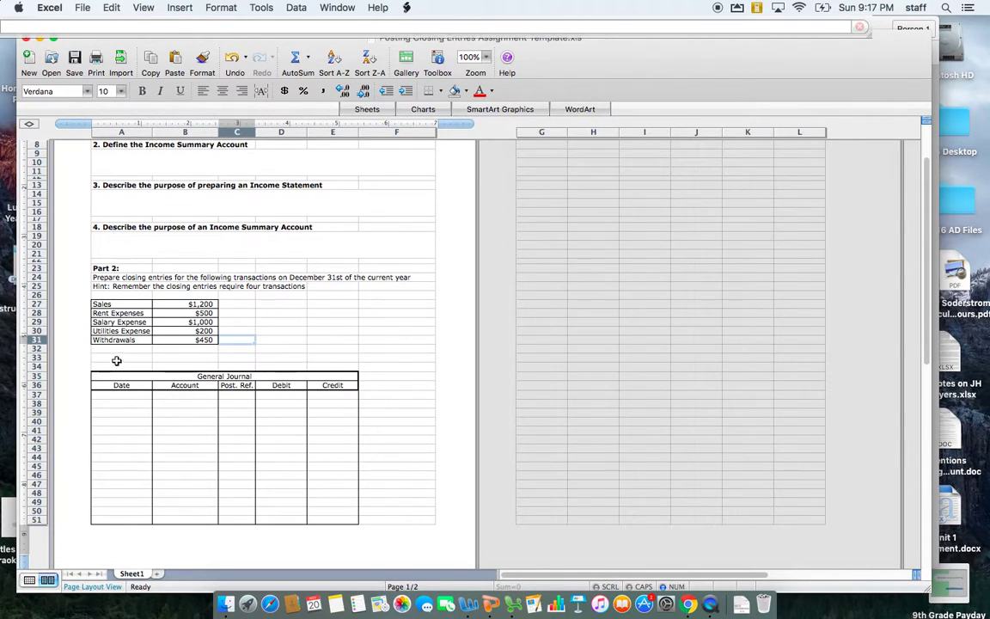
left_click_drag(116, 304, 199, 338)
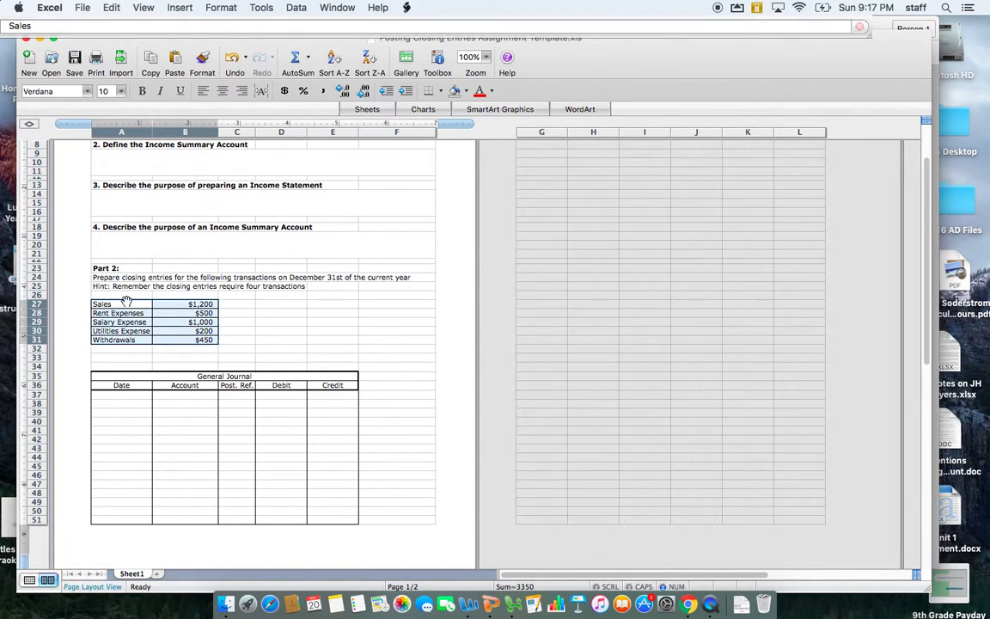
left_click_drag(126, 302, 172, 304)
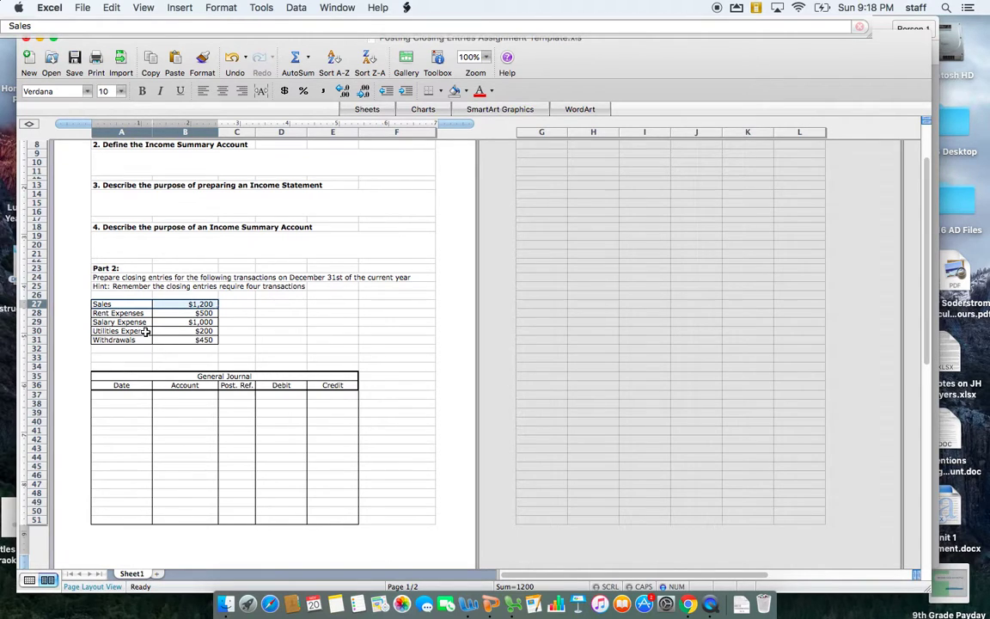
Record the first General Journal line in row 37: date December 31, account Sales, debit 1,200.
left_click(124, 398)
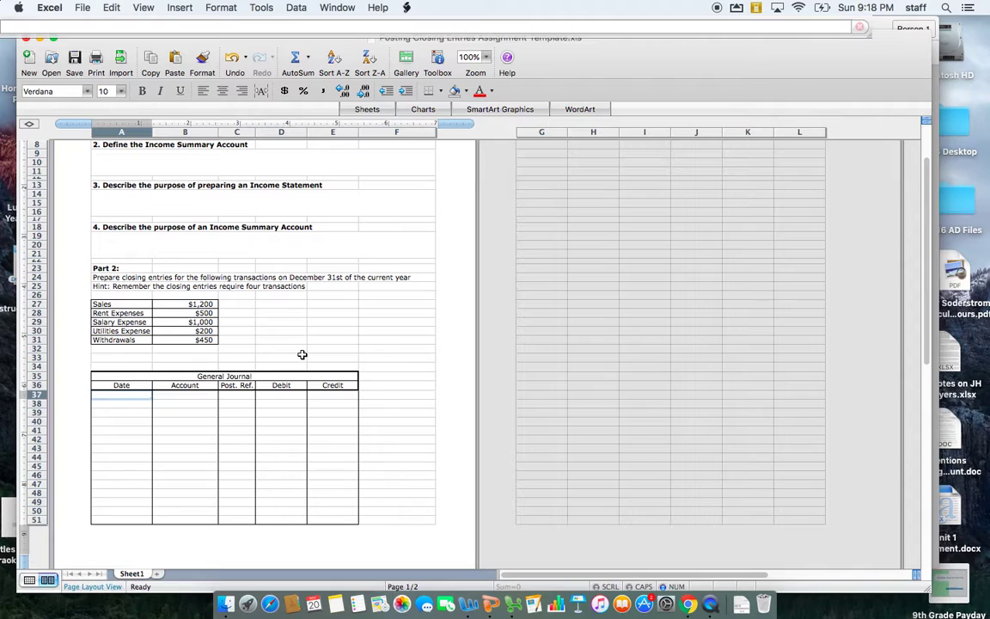
type("December 31")
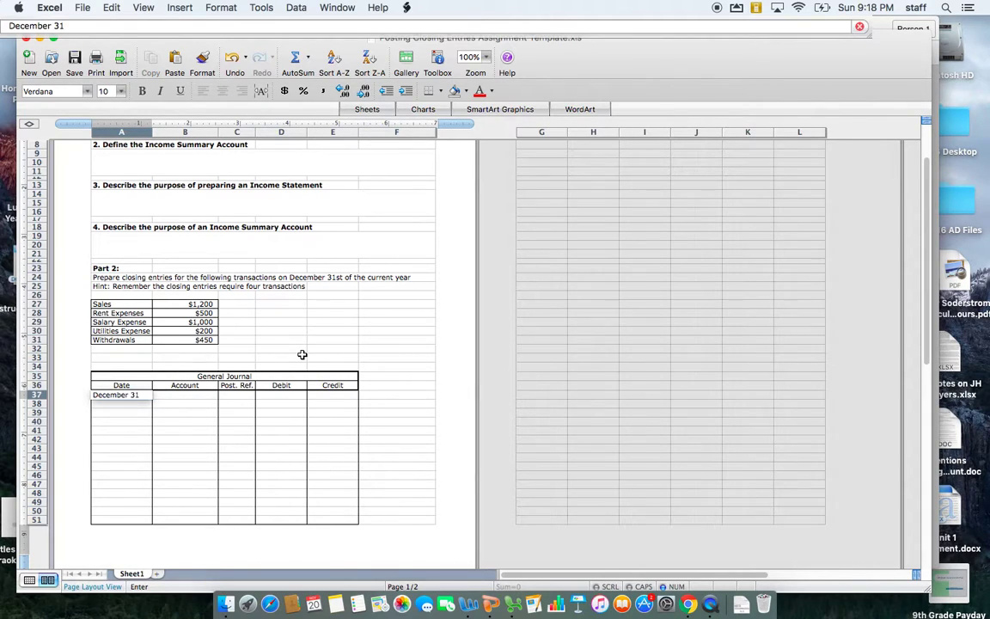
key("Tab")
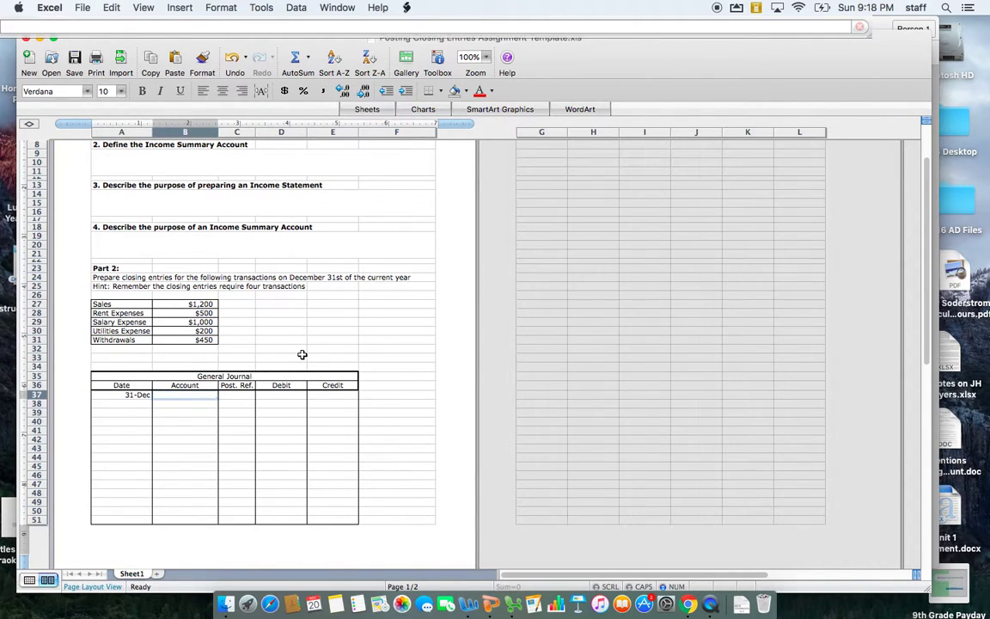
type("Sales")
key("Tab")
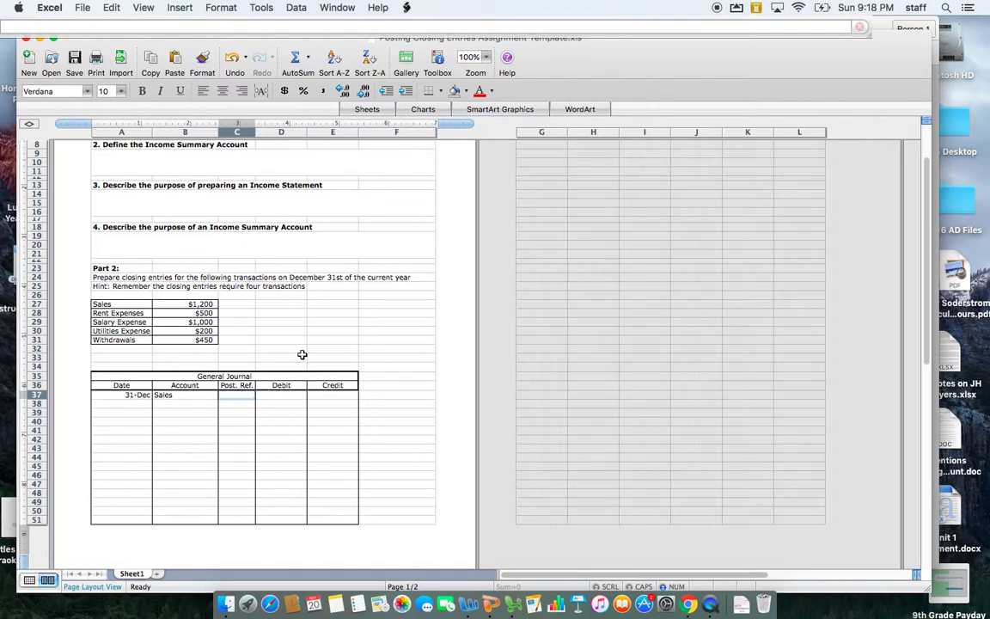
key("Tab")
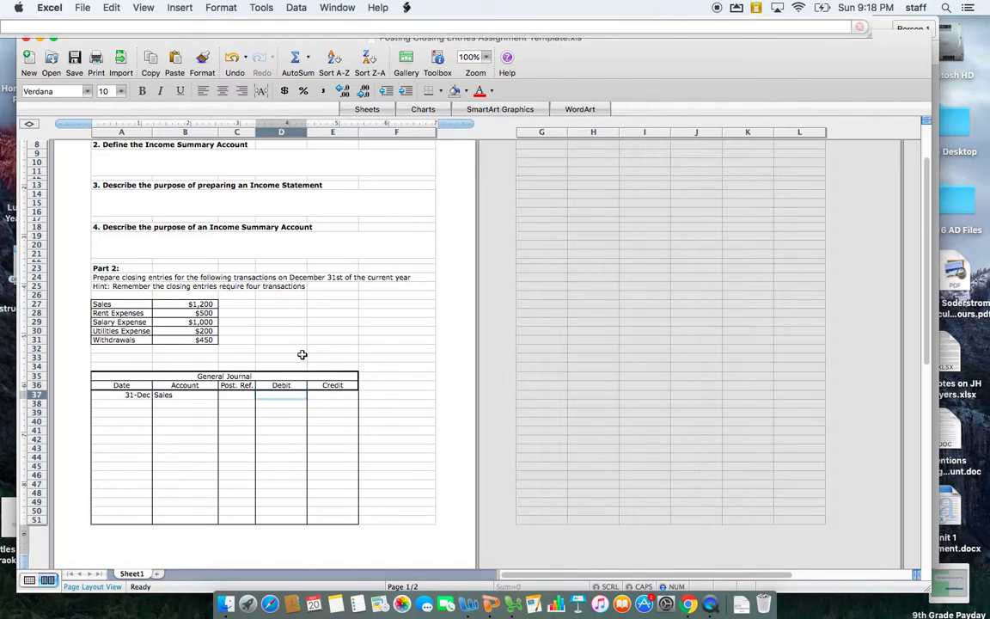
type("1,200")
key("Return")
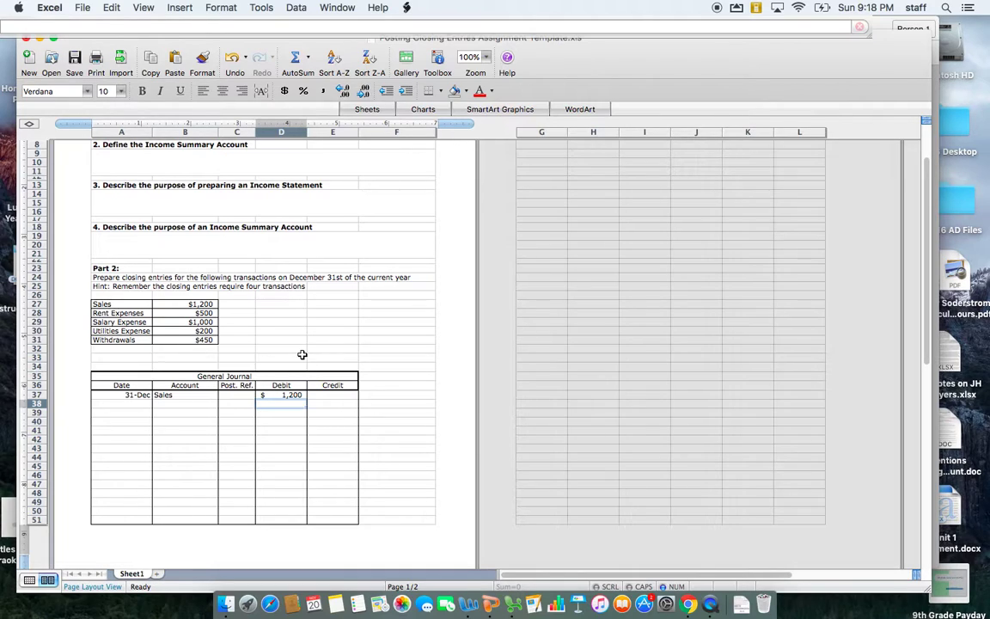
Add Income Summary beneath the Sales entry with a credit of 1,200.
key("Left")
key("Left")
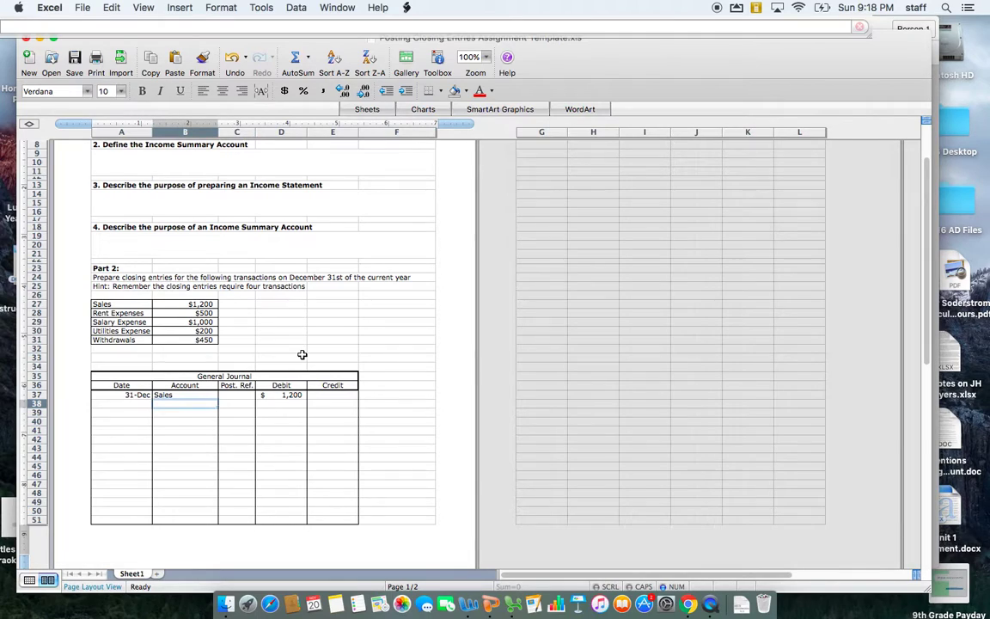
type("Income")
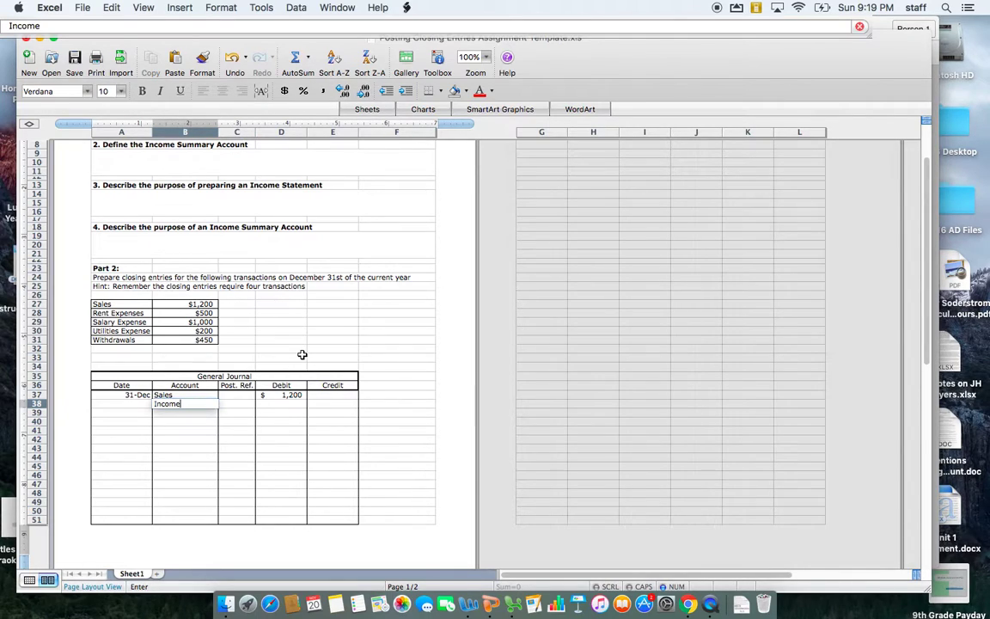
type(" Summary")
key("Tab")
key("Tab")
key("Tab")
type("1200")
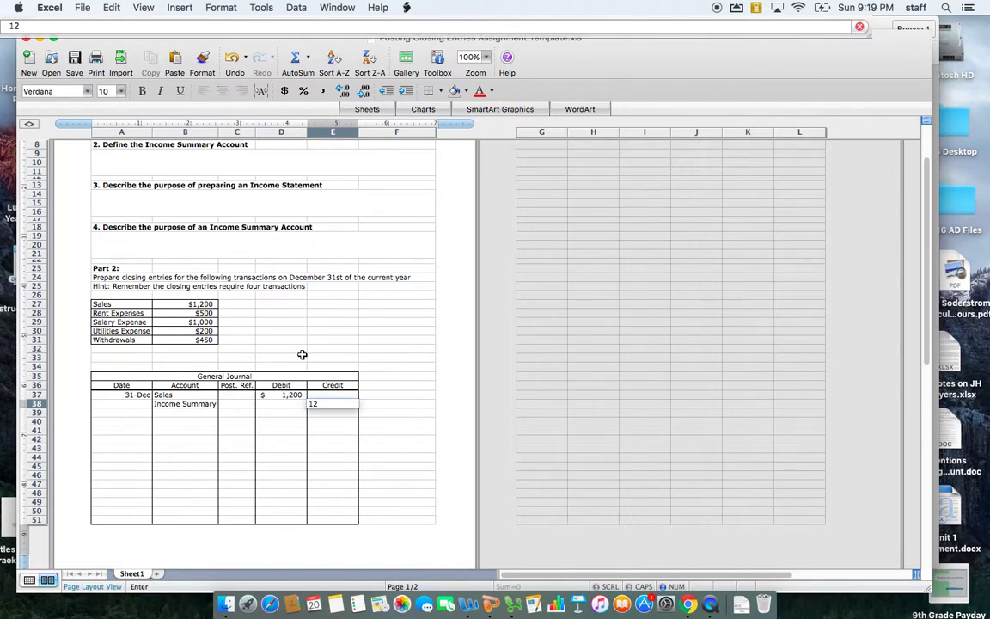
key("Return")
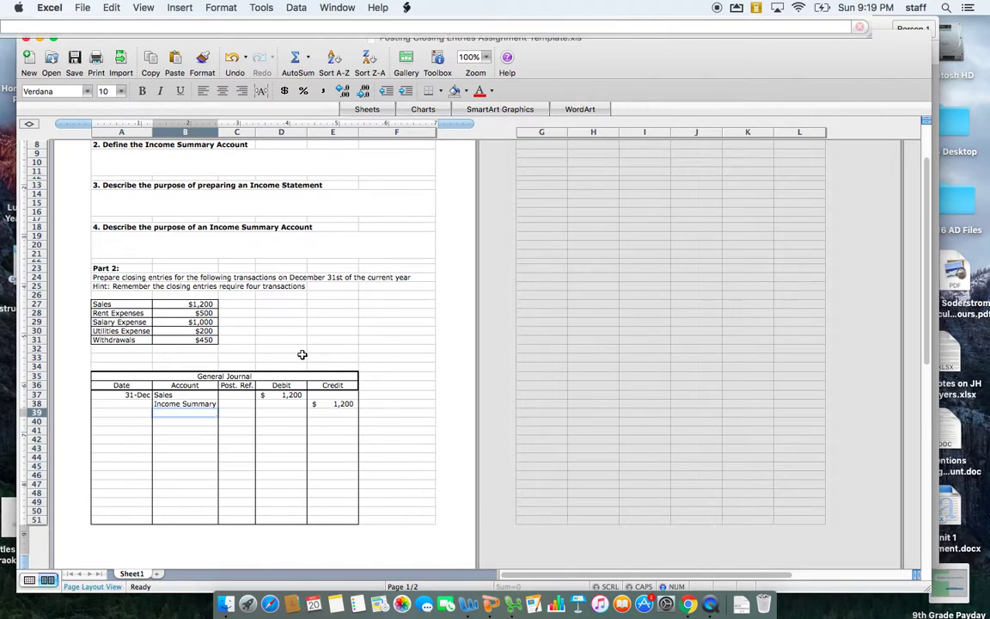
key("Left")
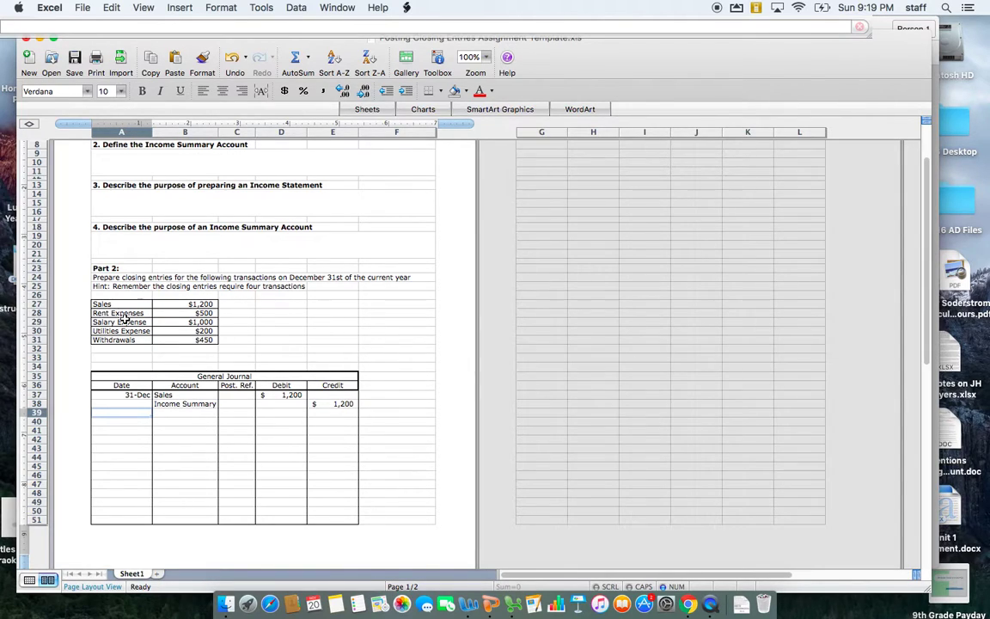
left_click_drag(121, 314, 178, 330)
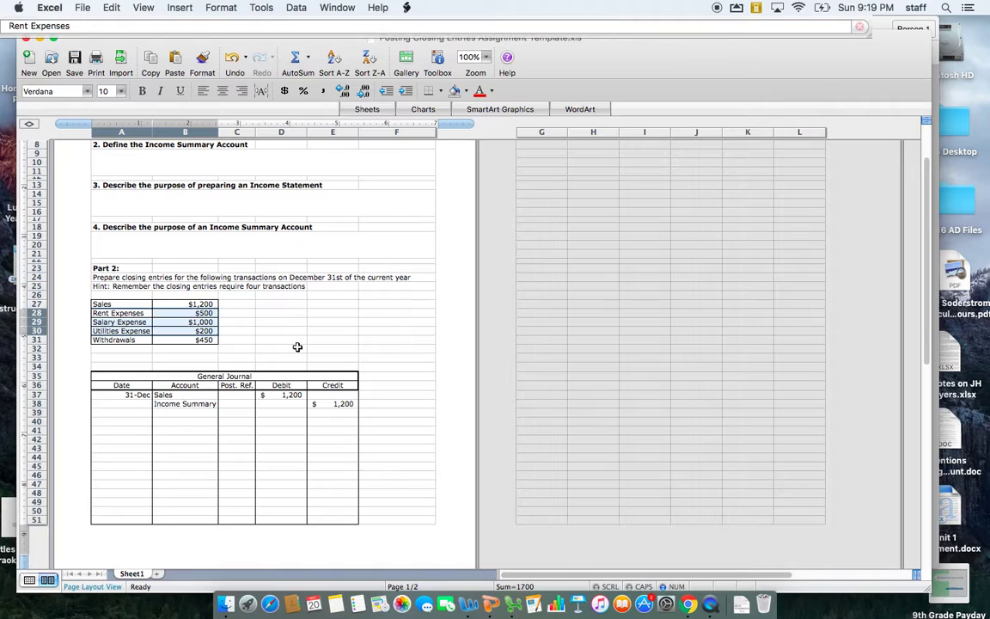
left_click(138, 413)
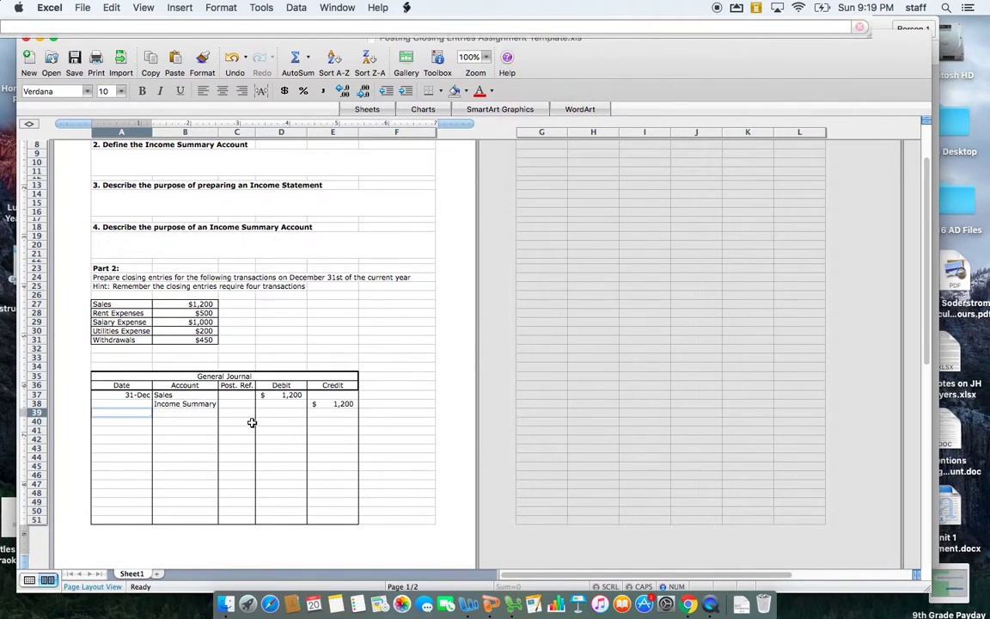
type("December 31")
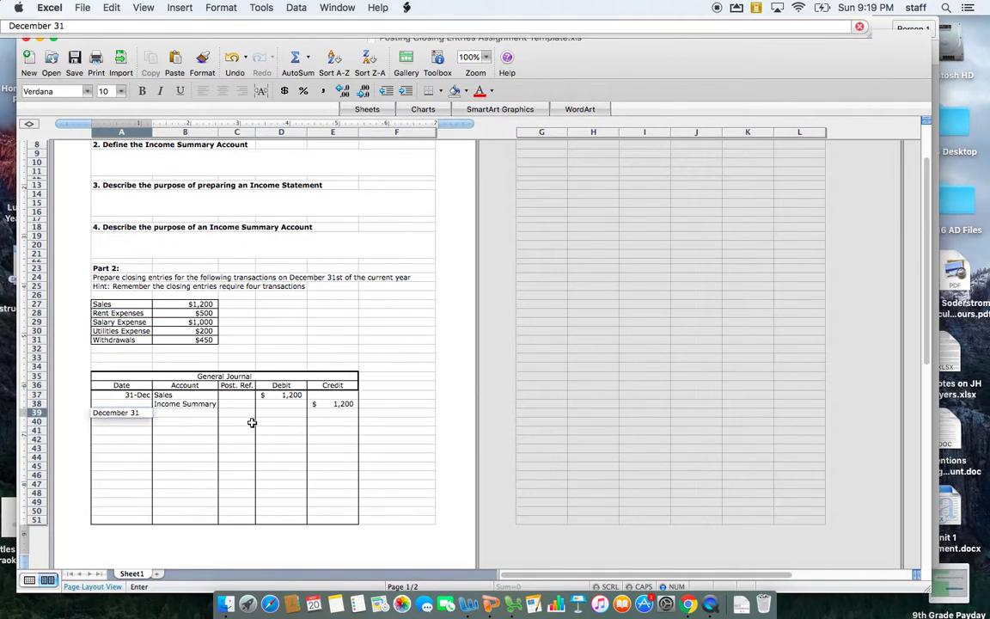
key("Return")
key("Up")
type("December 31")
key("Return")
key("Up")
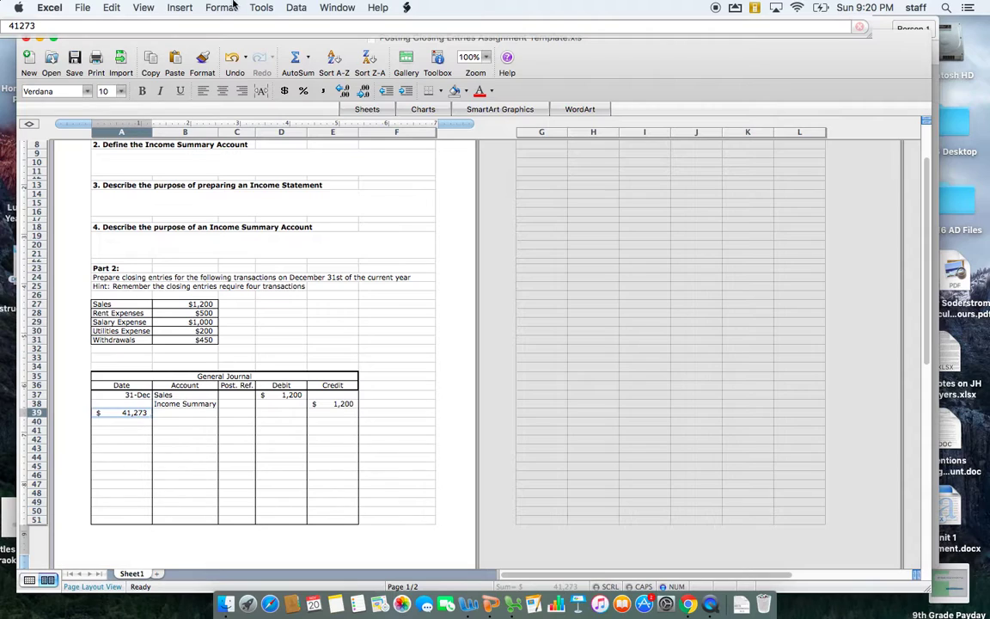
key("Delete")
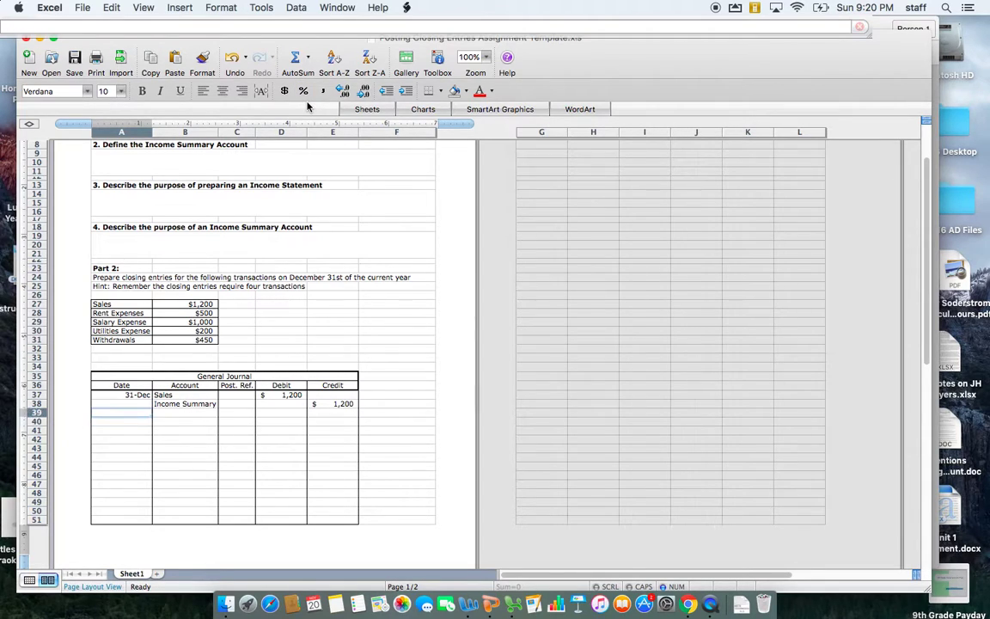
Format cell A39 with the Date category and enter December 31 as the second entry's date.
left_click(221, 7)
left_click(199, 23)
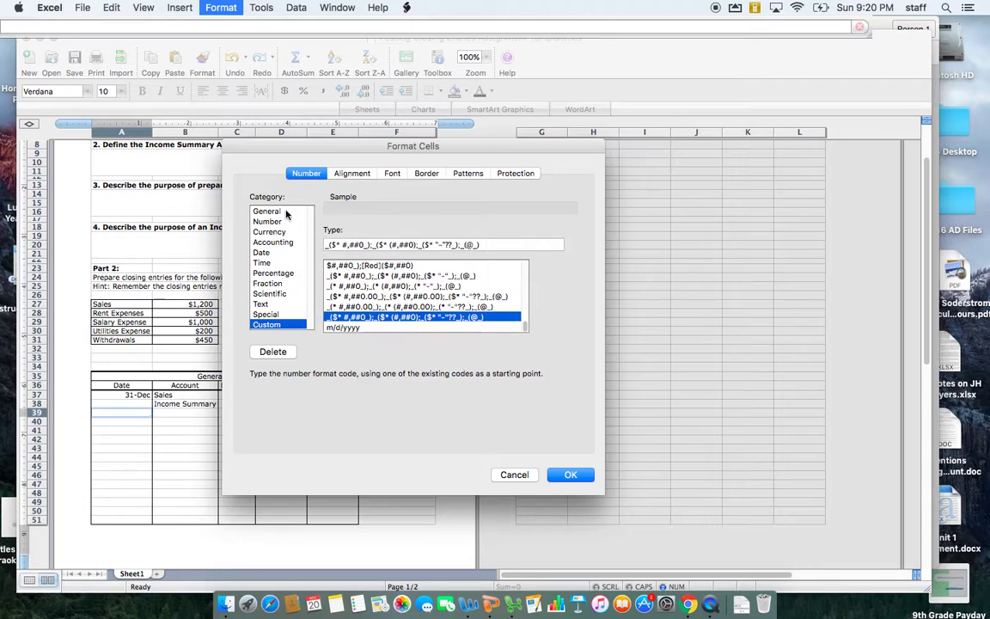
left_click(266, 211)
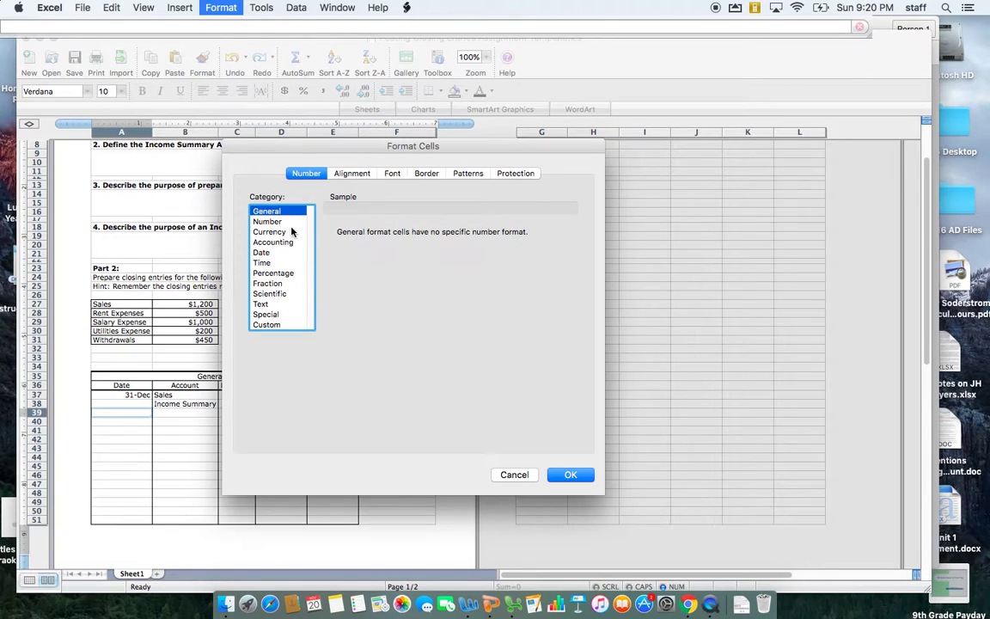
left_click(262, 252)
left_click(570, 474)
type("December 31")
key("Tab")
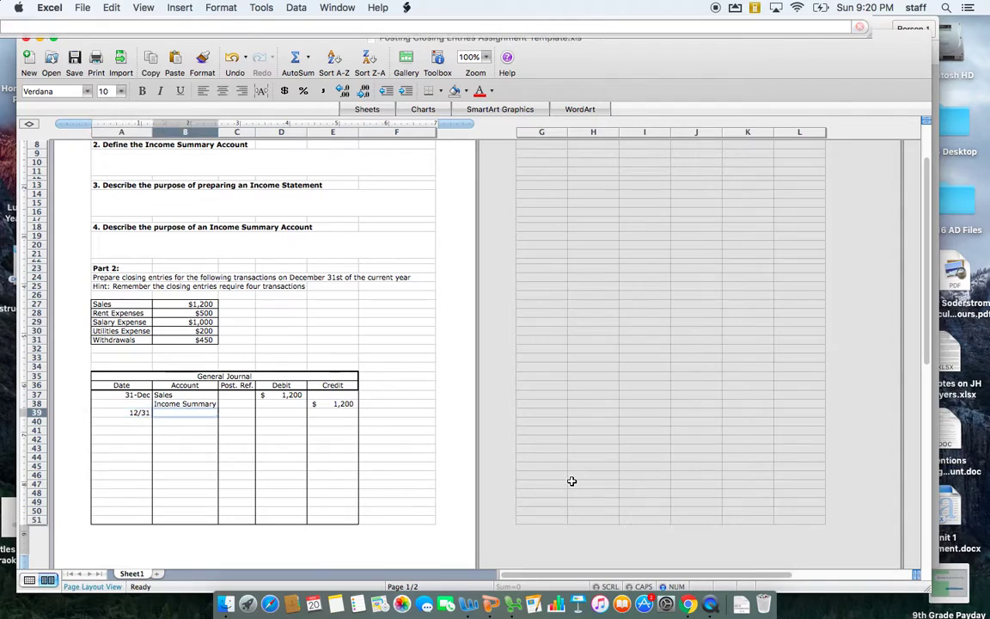
key("Left")
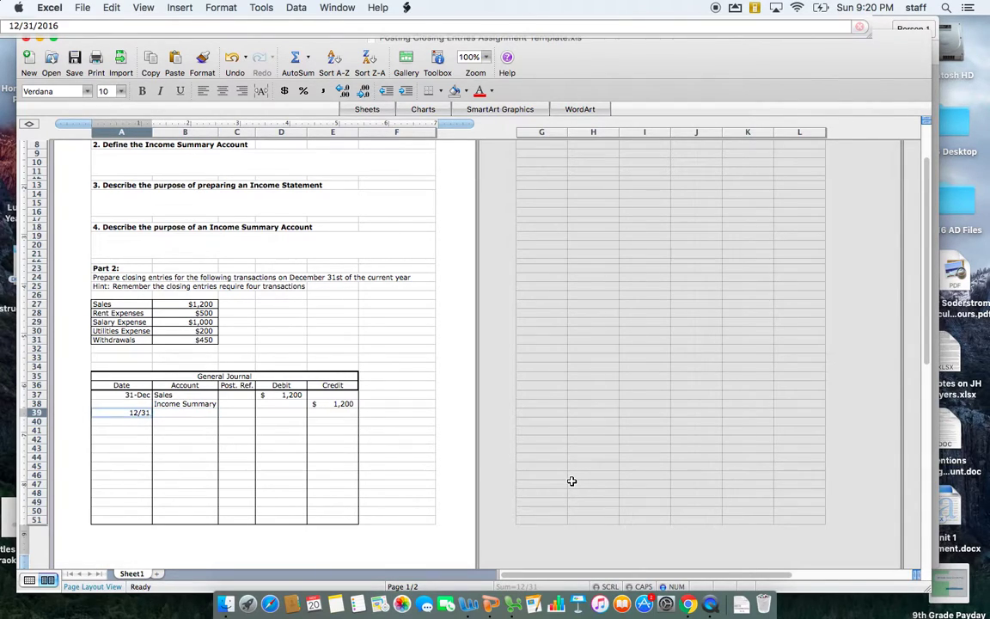
key("Right")
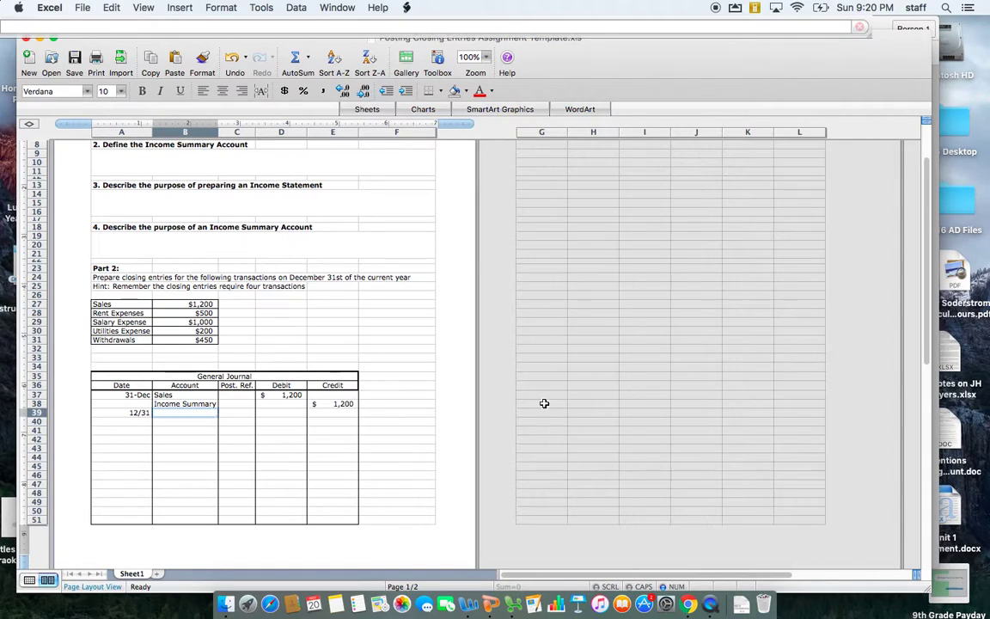
Check the three expense balances and enter Income Summary as the second entry's account in cell B39.
left_click(143, 315)
left_click_drag(145, 316, 172, 330)
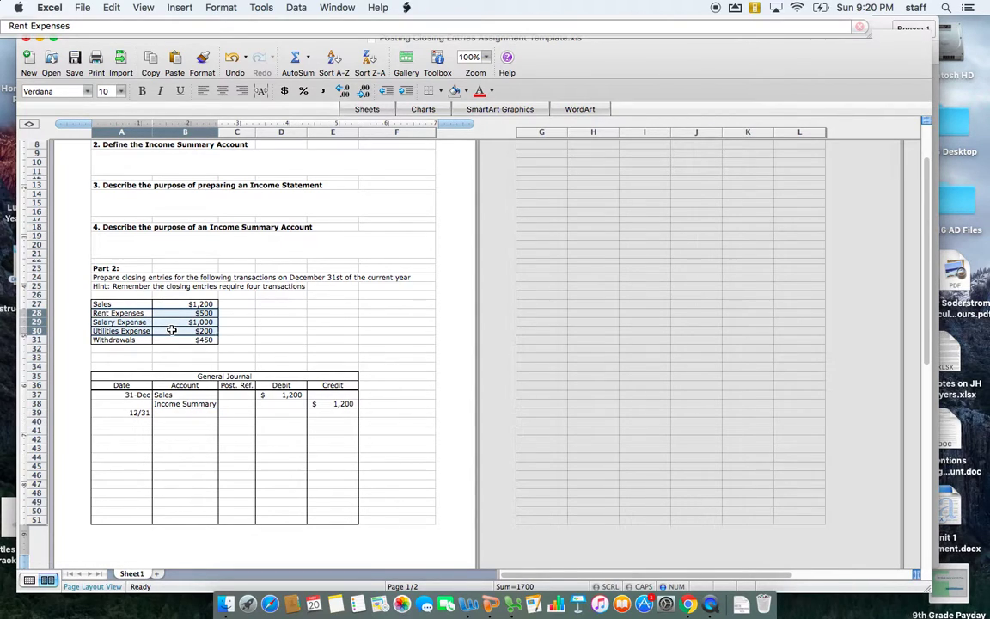
left_click(169, 413)
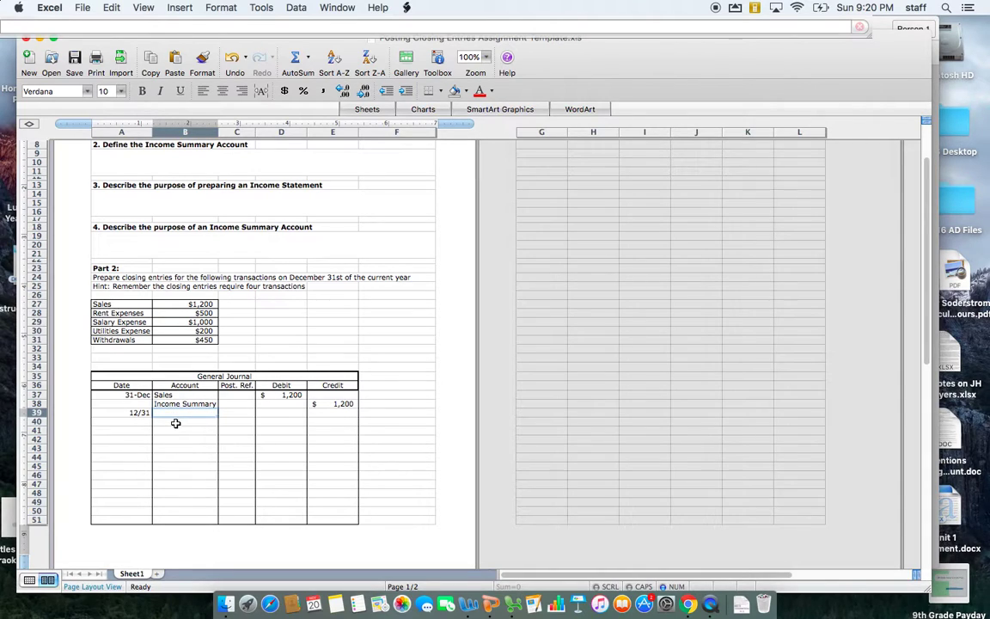
type("Inco")
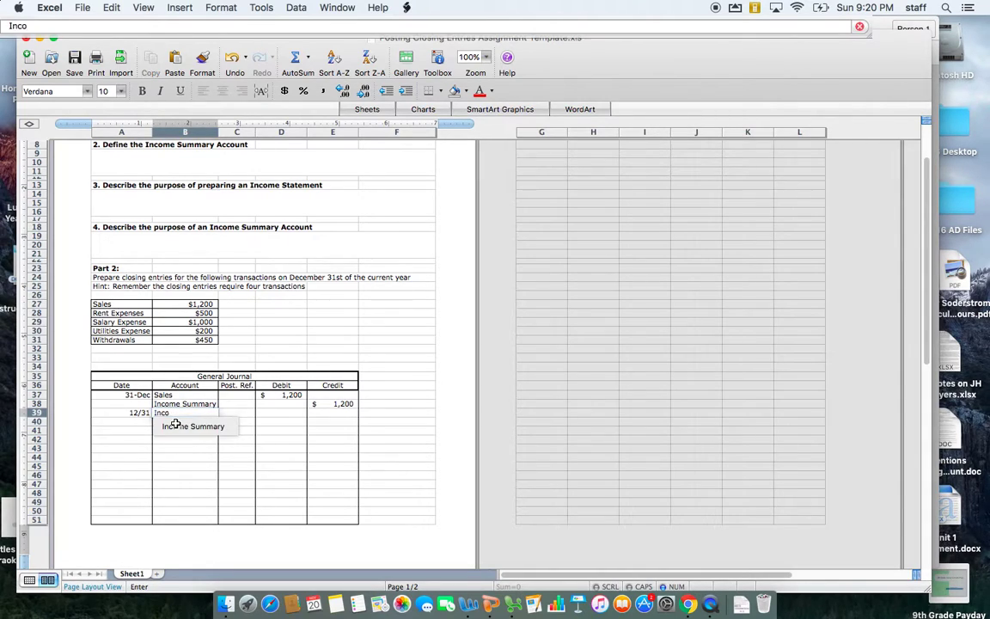
type("me Summary")
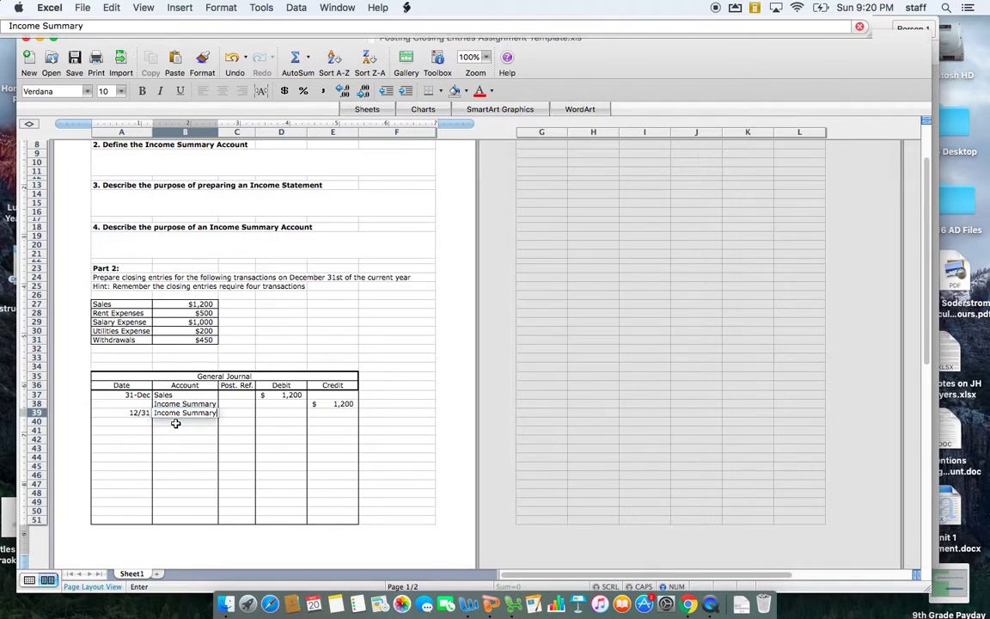
key("Return")
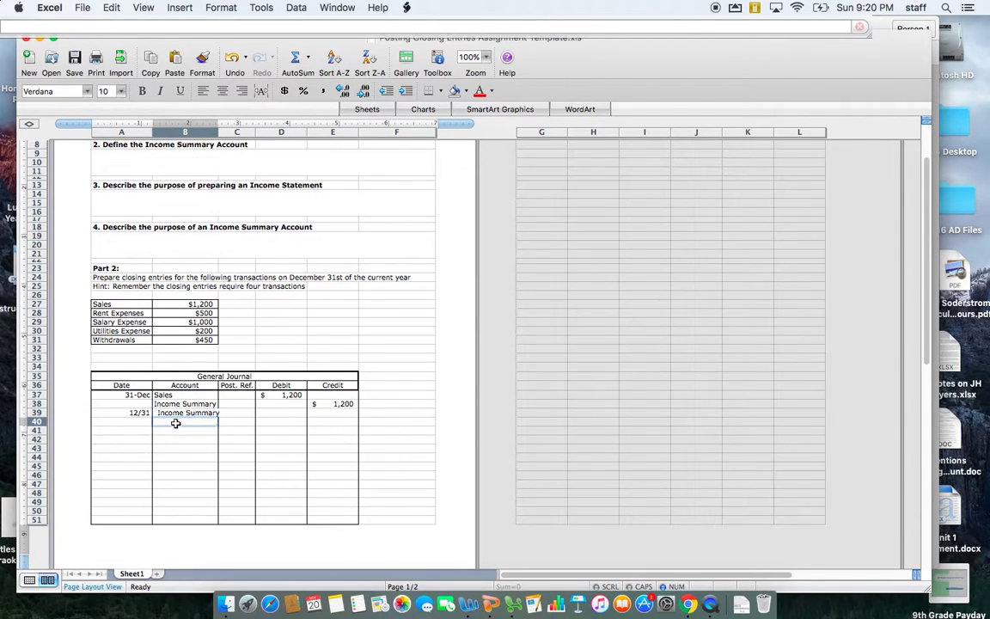
List Rent Expense, Salary Expense and Utilities Expense as accounts beneath Income Summary in rows 40 to 42.
type("Rent Expe")
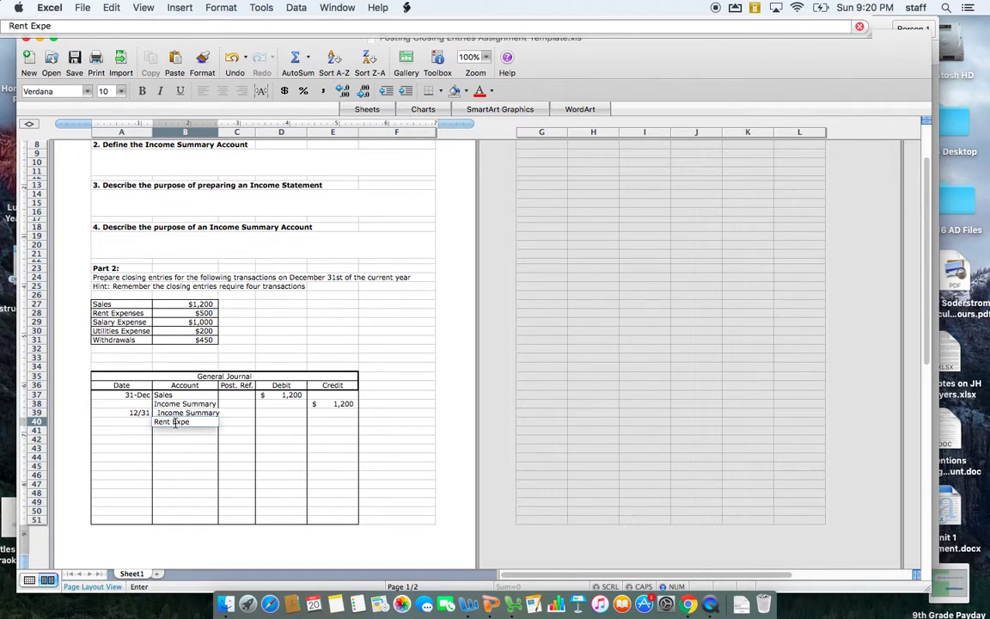
type("nse")
key("Return")
type("Salary Expen")
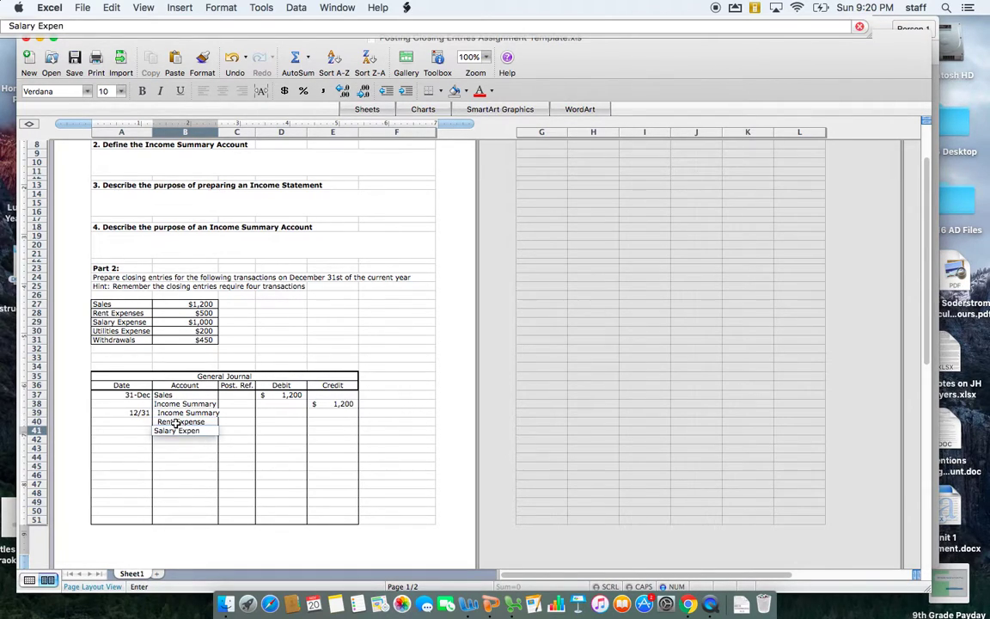
type("se")
key("Return")
type("Utilities Expense")
key("Return")
Enter the expense credits in the General Journal: 500 for Rent, 1000 for Salary and 200 for Utilities.
key("Up")
key("Up")
key("Right")
key("Right")
key("Right")
key("Up")
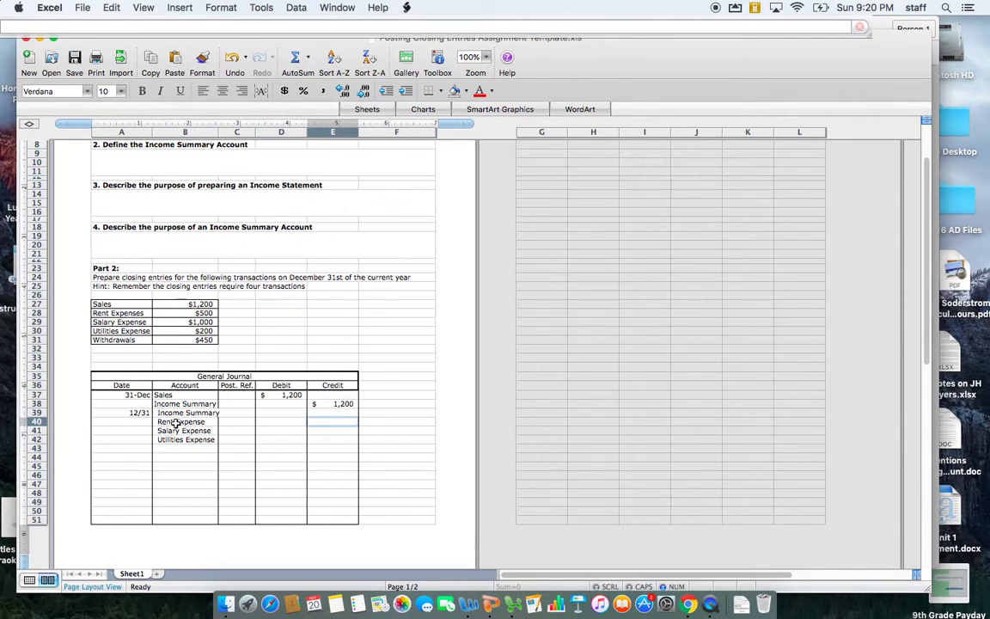
left_click(181, 316)
left_click(327, 423)
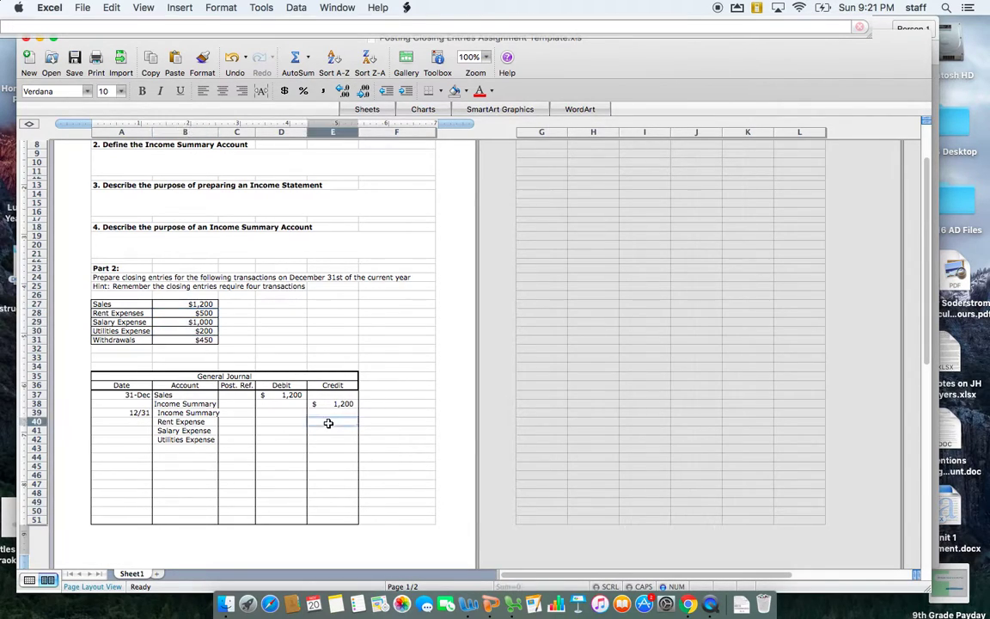
type("500")
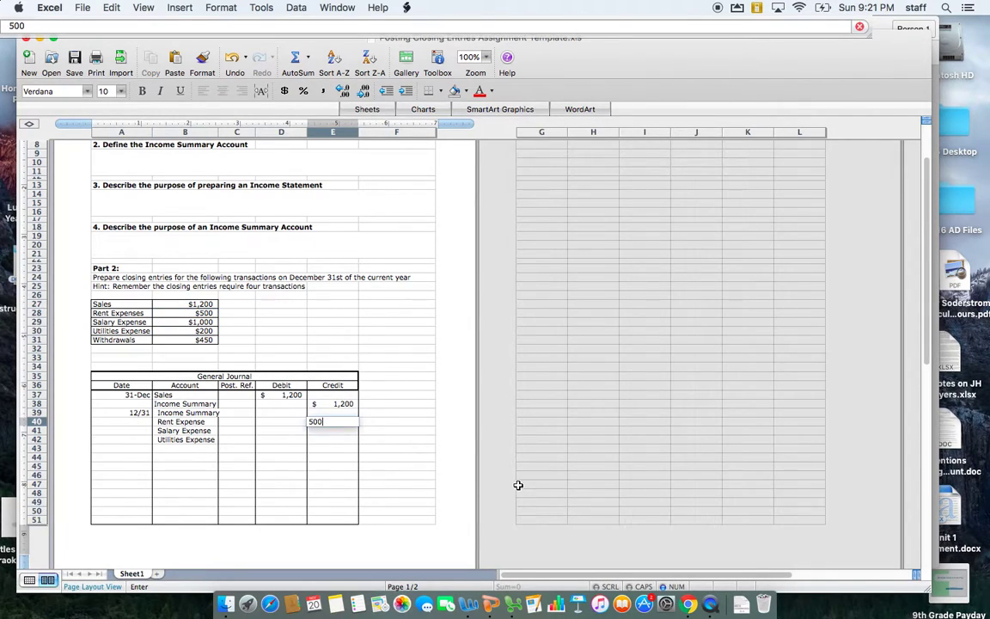
key("Return")
type("1000")
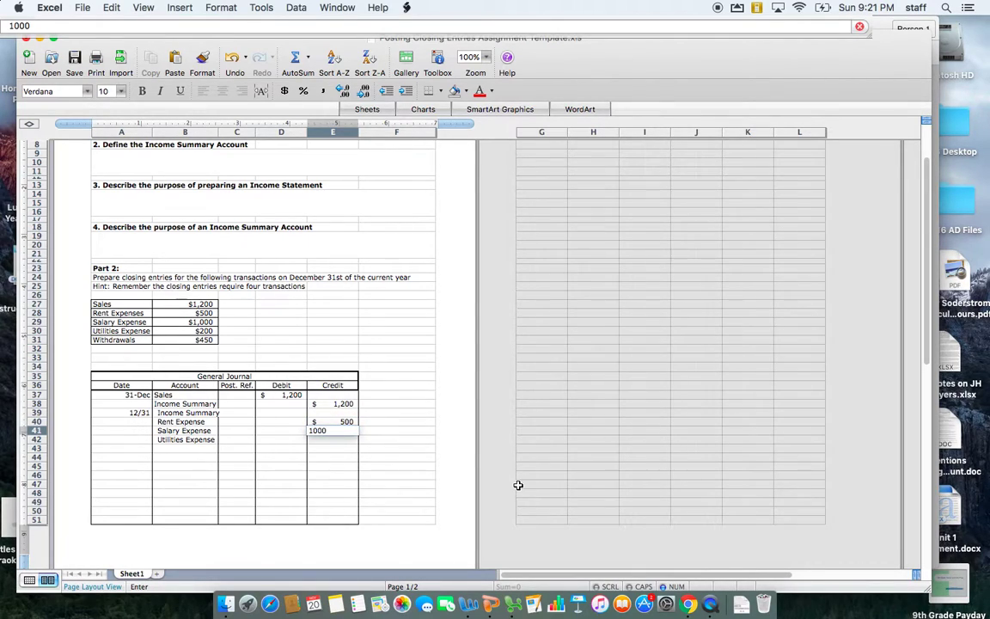
key("Return")
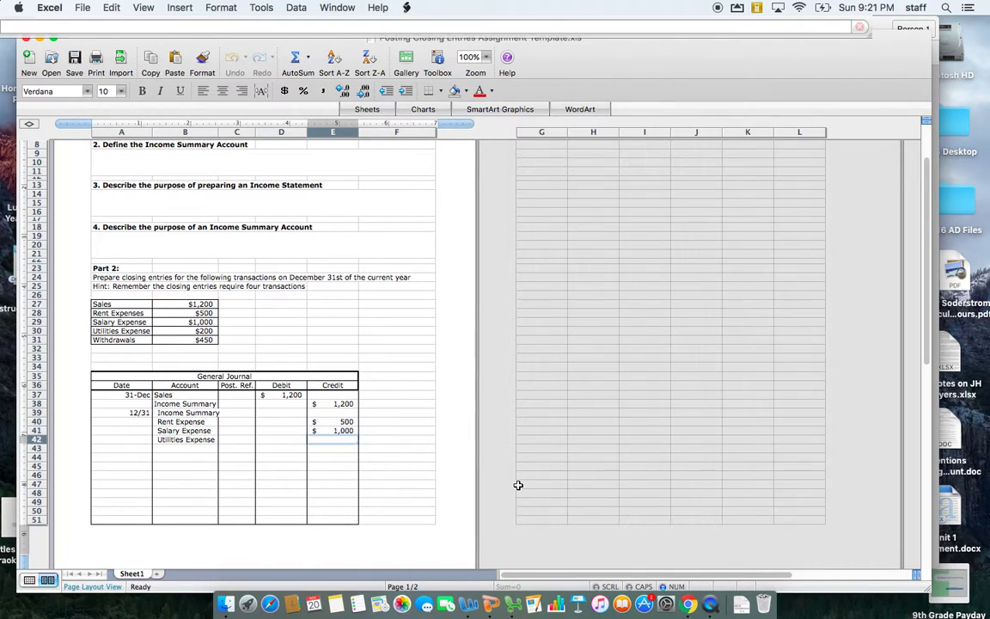
type("200")
Enter a debit of 1700 for Income Summary in row 39 of the General Journal.
key("Left")
key("Up")
key("Up")
key("Up")
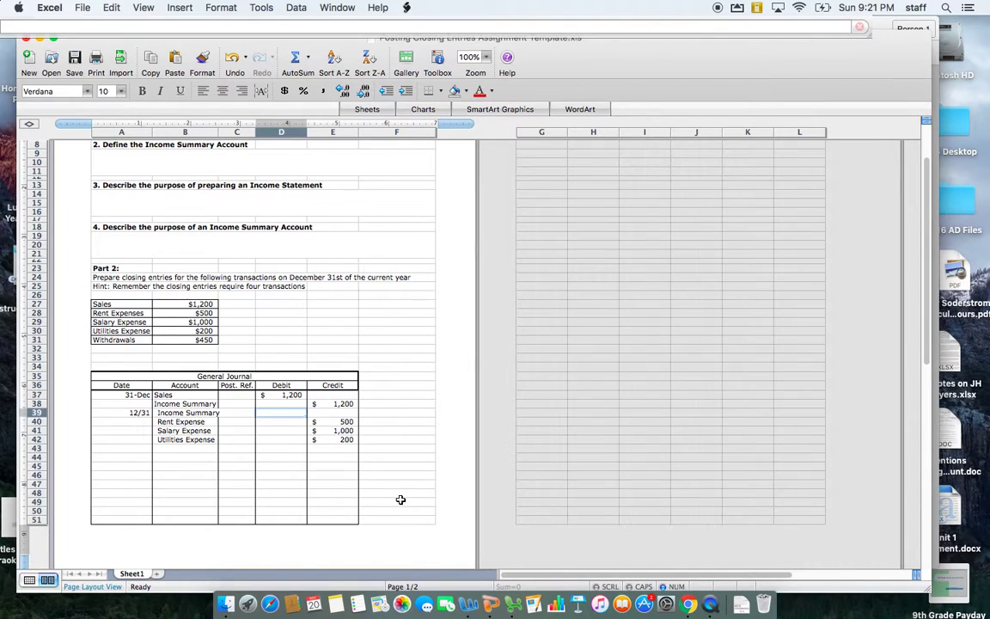
type("1700")
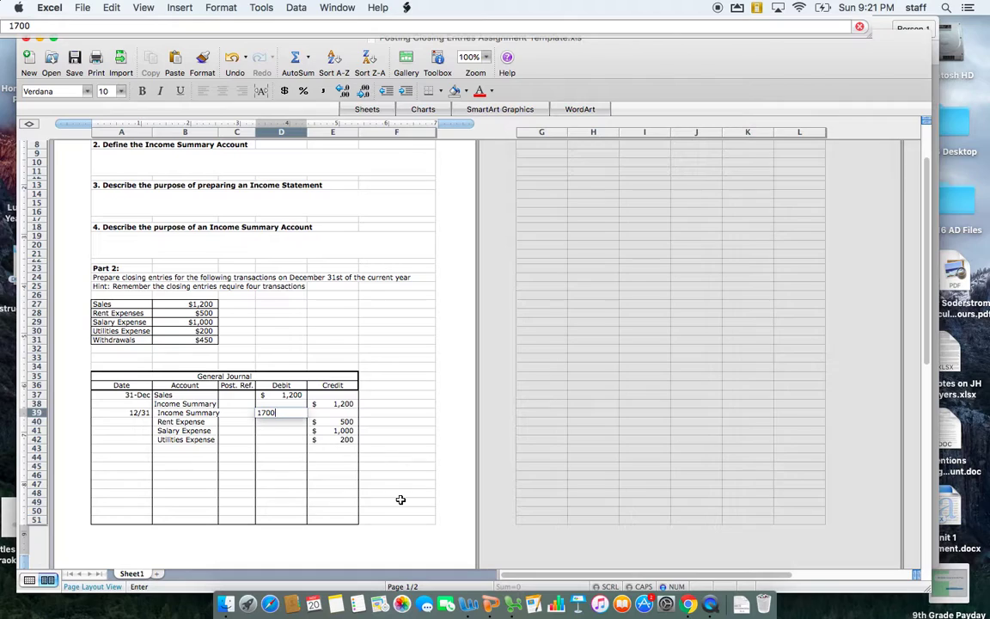
key("Return")
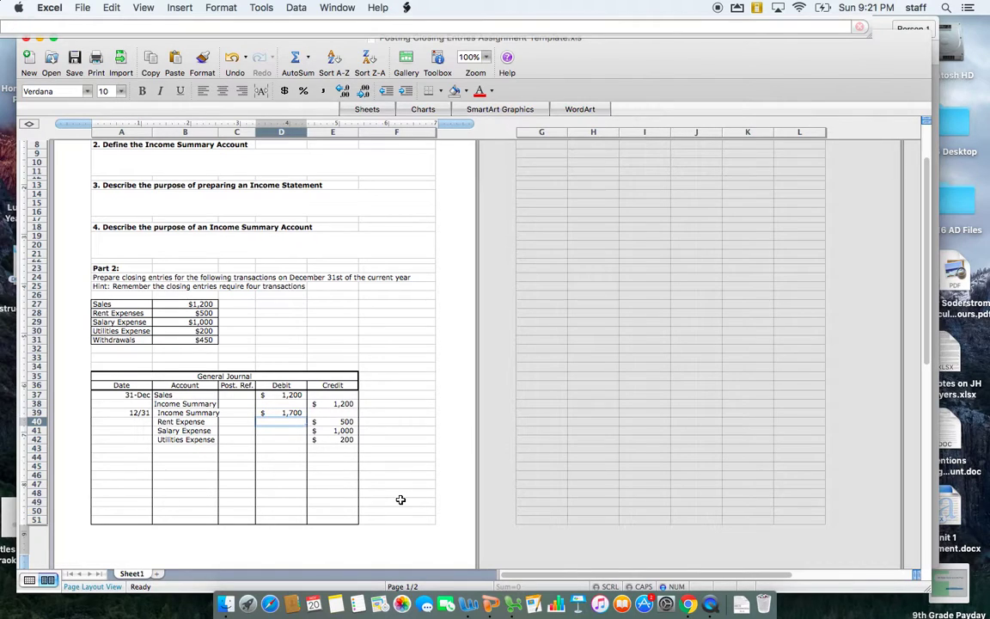
Enter December 31 as the third entry's date in cell A43.
key("Left")
key("Left")
key("Left")
key("Down")
key("Down")
key("Down")
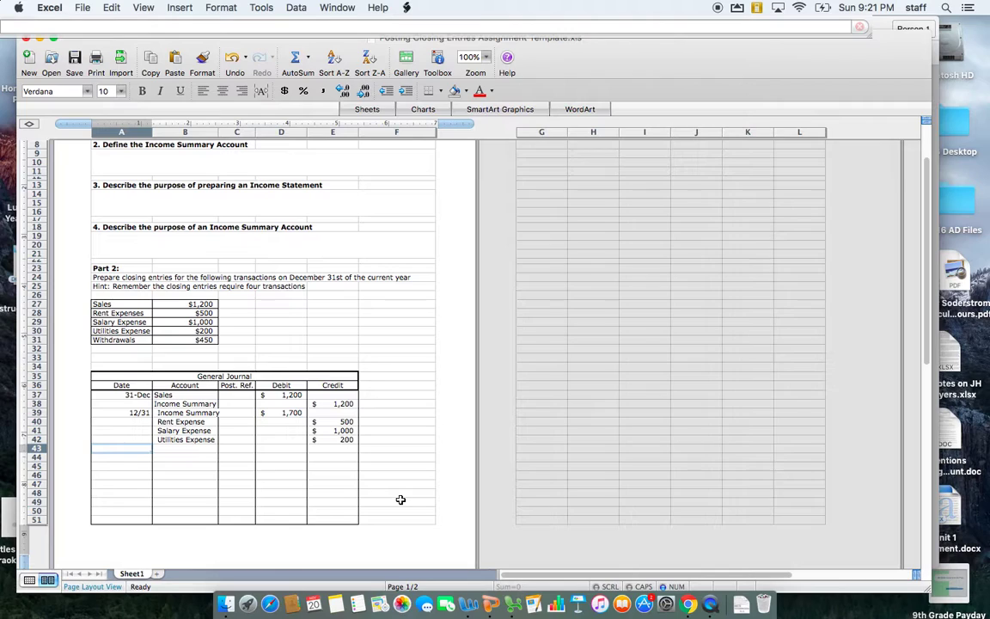
type("Decembe")
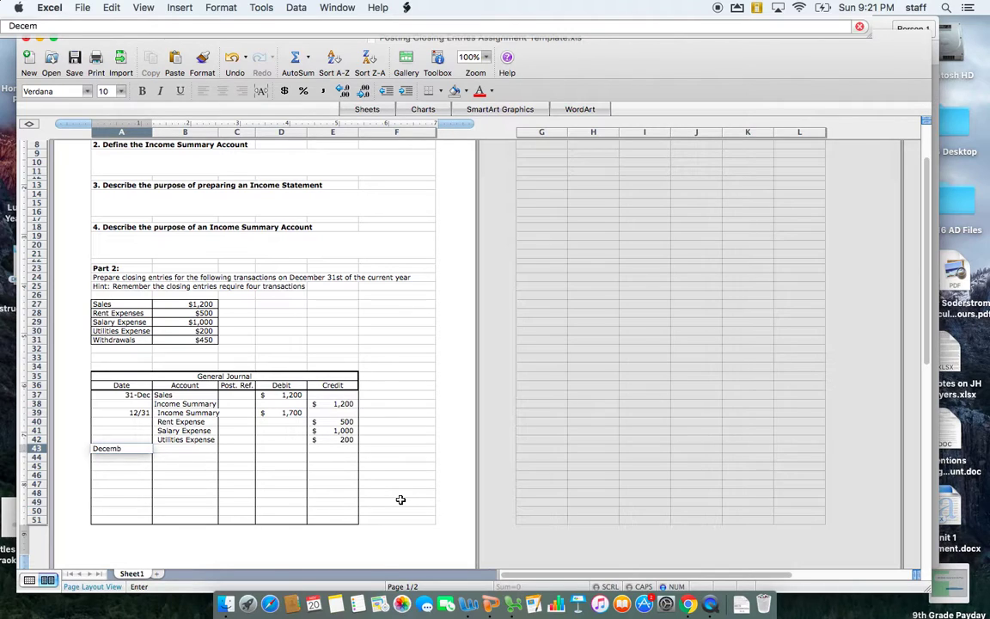
type("r 31")
key("Return")
Format cell A43 with the Date category and the 14-Mar type.
key("Up")
left_click(220, 7)
left_click(225, 23)
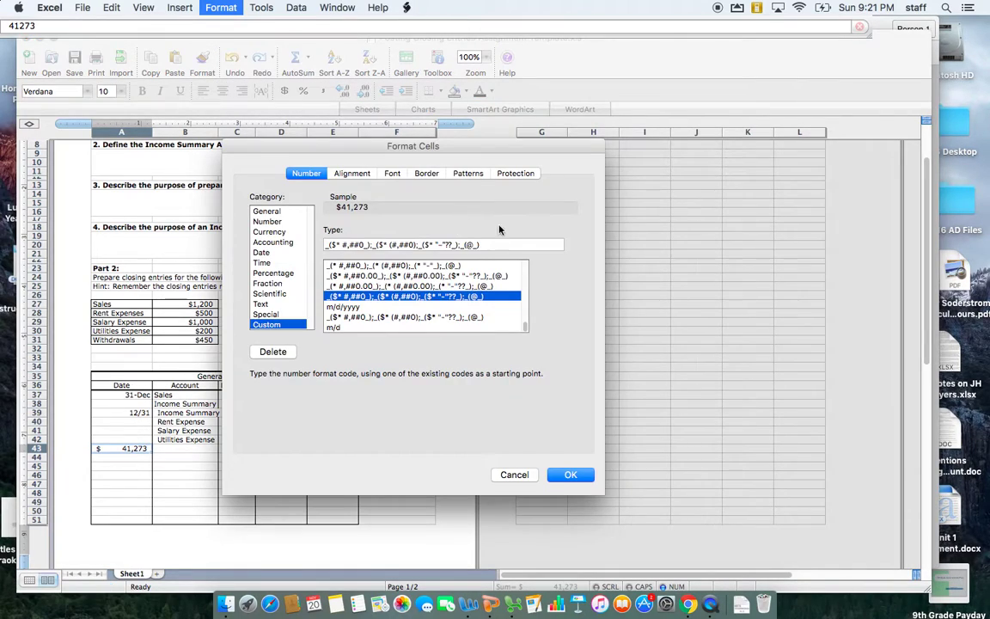
left_click(261, 252)
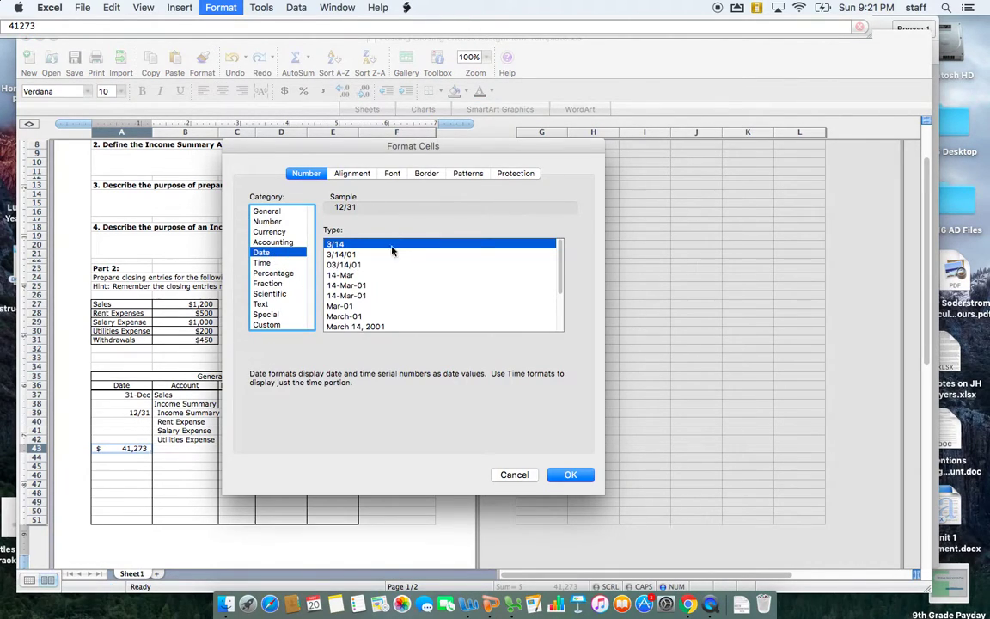
left_click(348, 274)
left_click(570, 475)
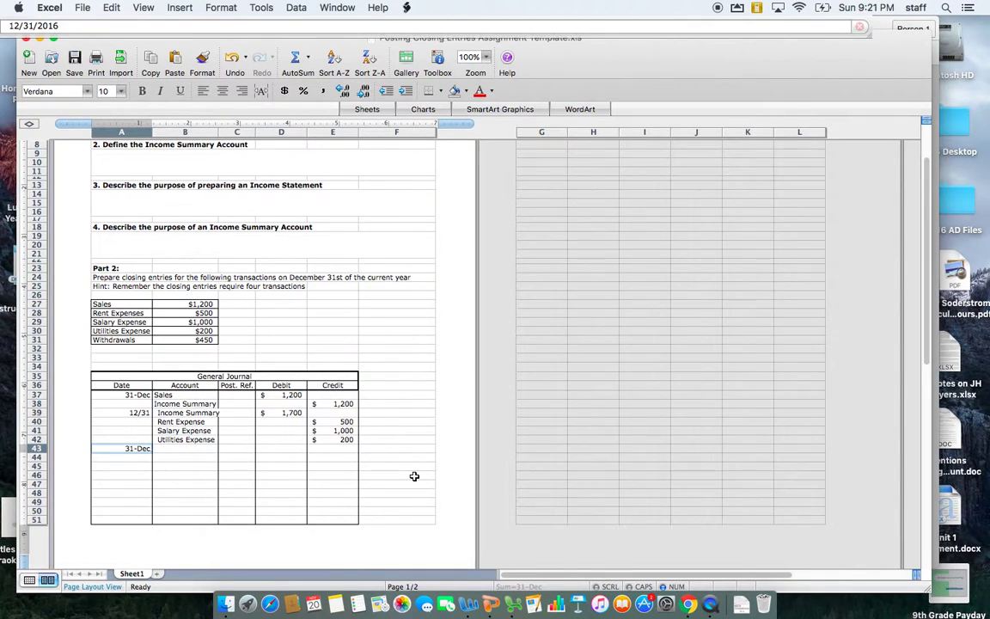
Copy the date in cell A43 over the second entry's date in A39, and return to row 43's account cell.
key("super+c")
key("Up")
key("Up")
key("Up")
key("Up")
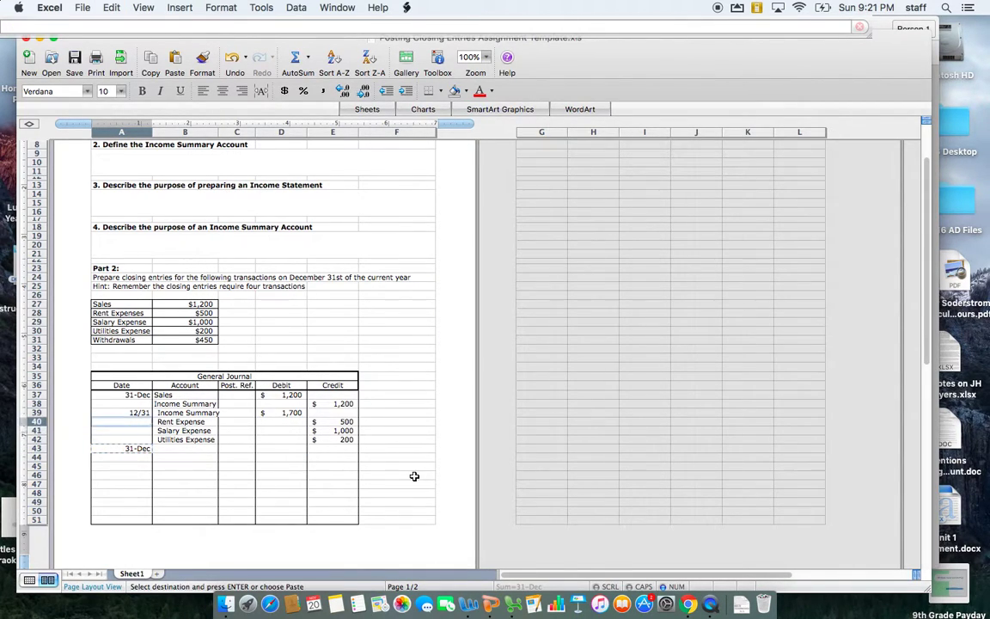
key("super+v")
key("Down")
key("Down")
key("Down")
key("Down")
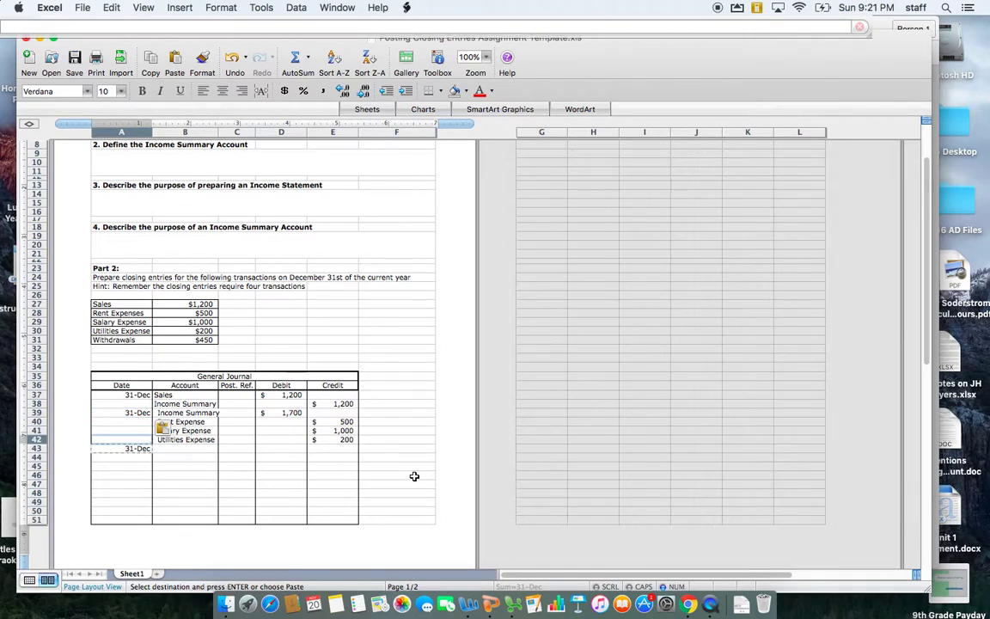
key("Right")
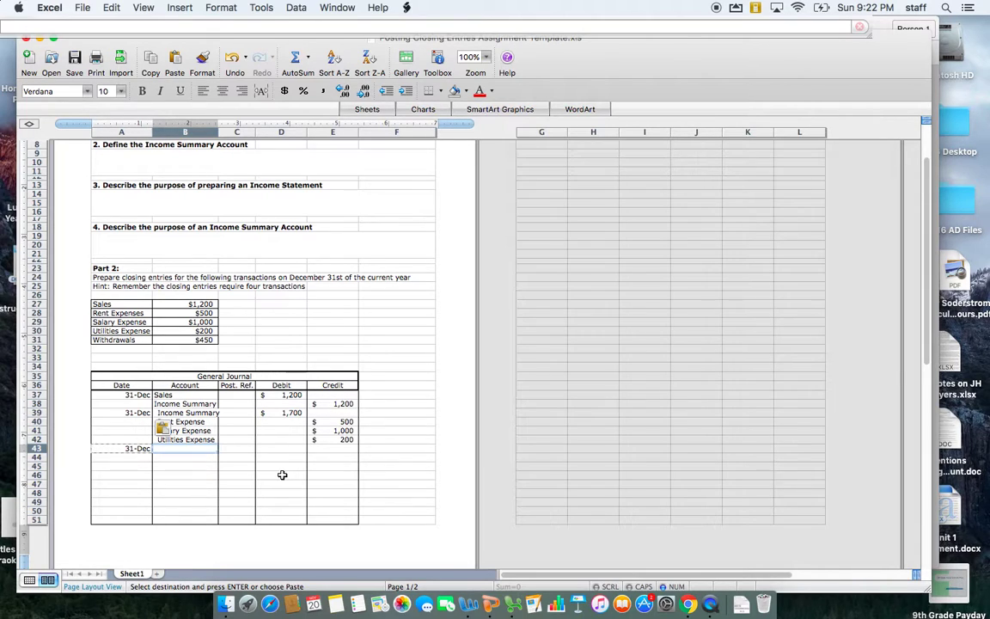
Compare the Sales and Income Summary amounts with the expense credits to work out the net income or loss.
left_click(293, 395)
left_click(337, 422)
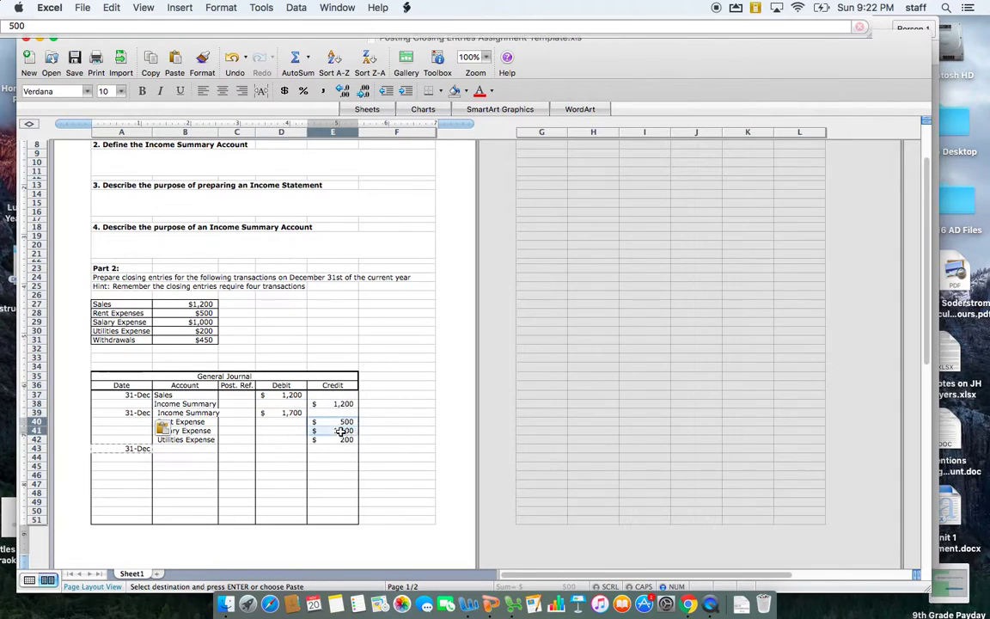
left_click_drag(337, 422, 339, 439)
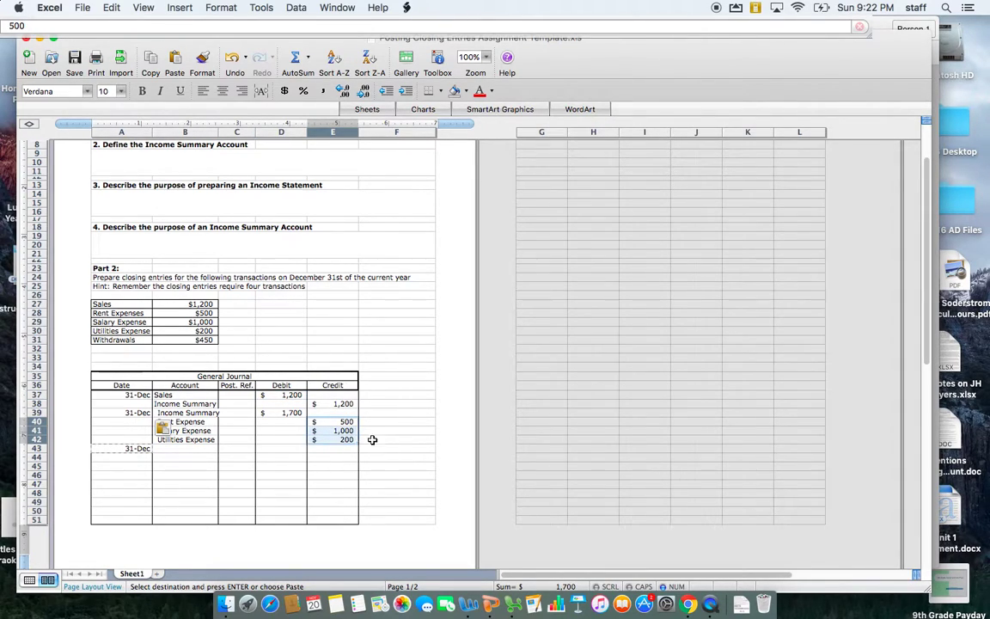
left_click(291, 412)
left_click(298, 394)
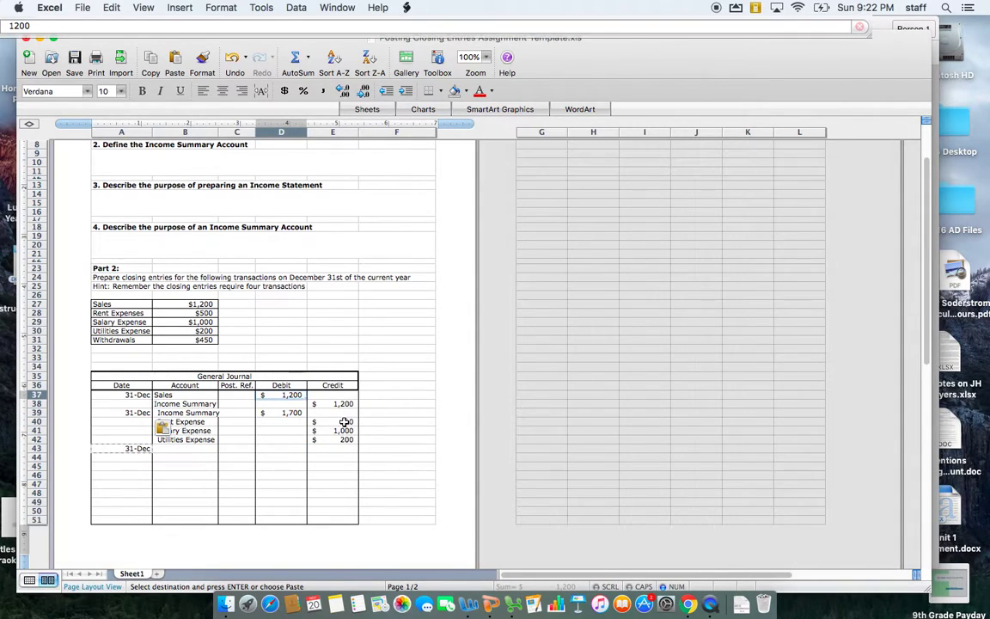
left_click_drag(343, 422, 345, 438)
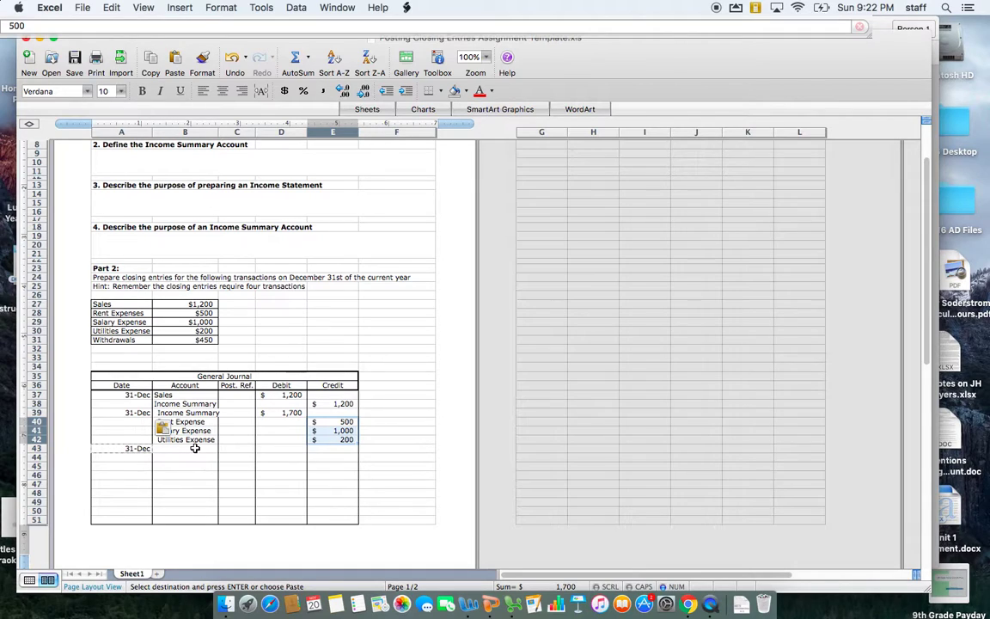
left_click(339, 404)
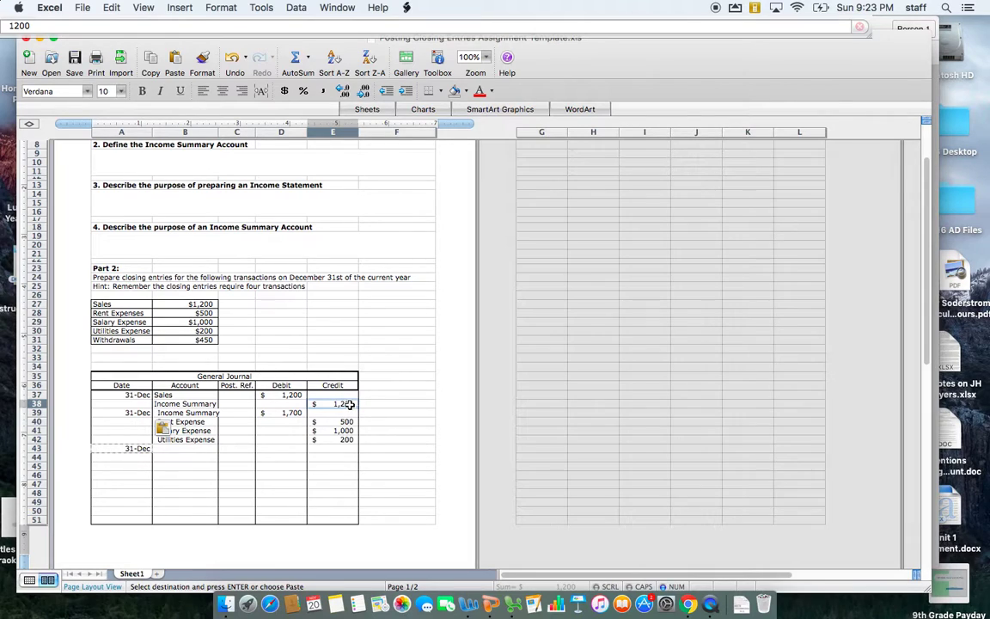
left_click(280, 413)
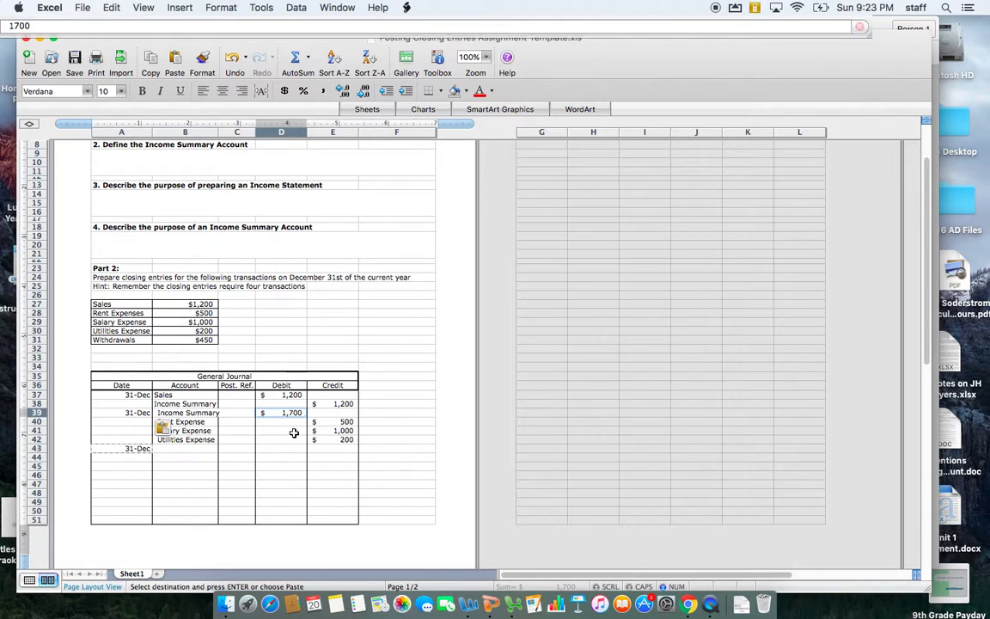
Record Owner's Capital in row 43 of the General Journal with a debit of 500.
left_click(195, 448)
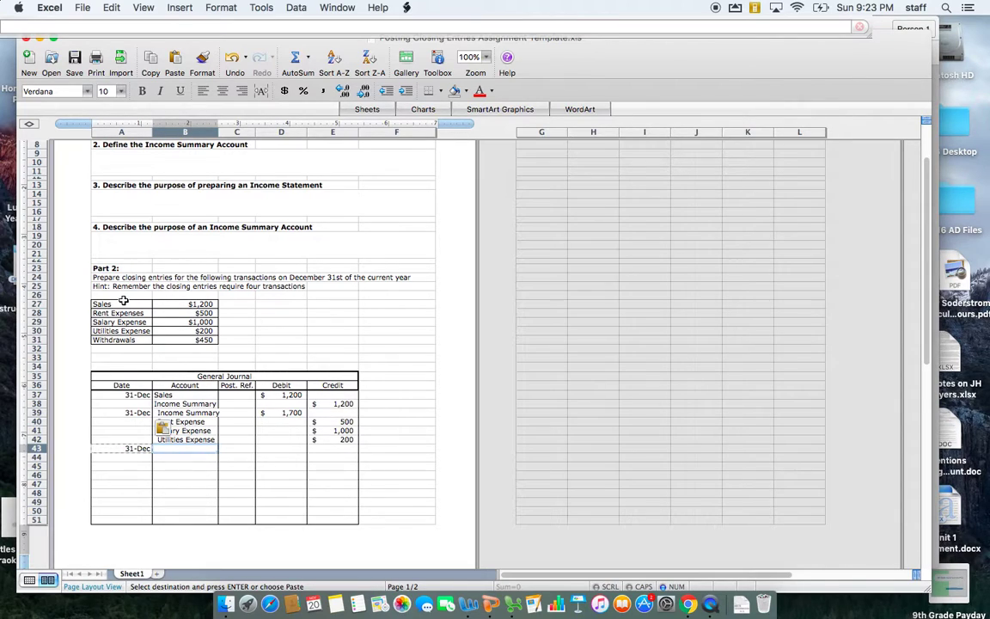
type("Owner")
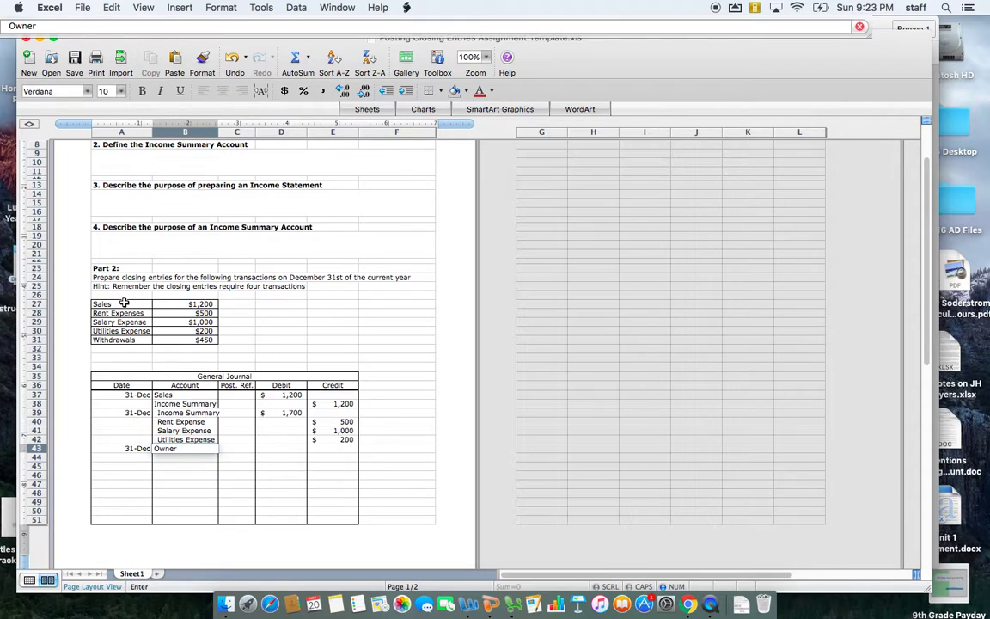
type("'s Capital")
key("Tab")
key("Tab")
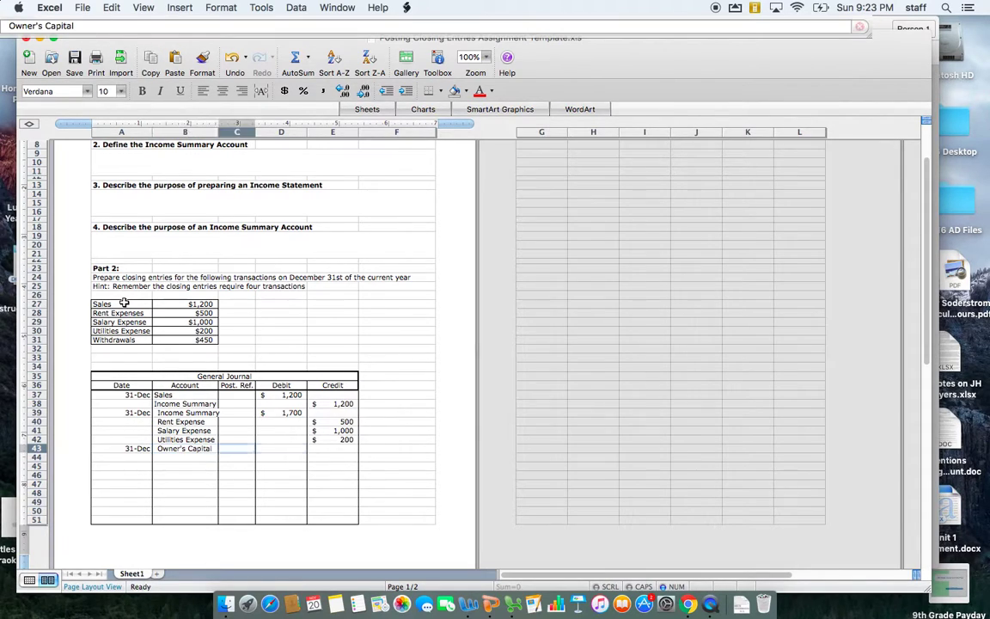
type("500")
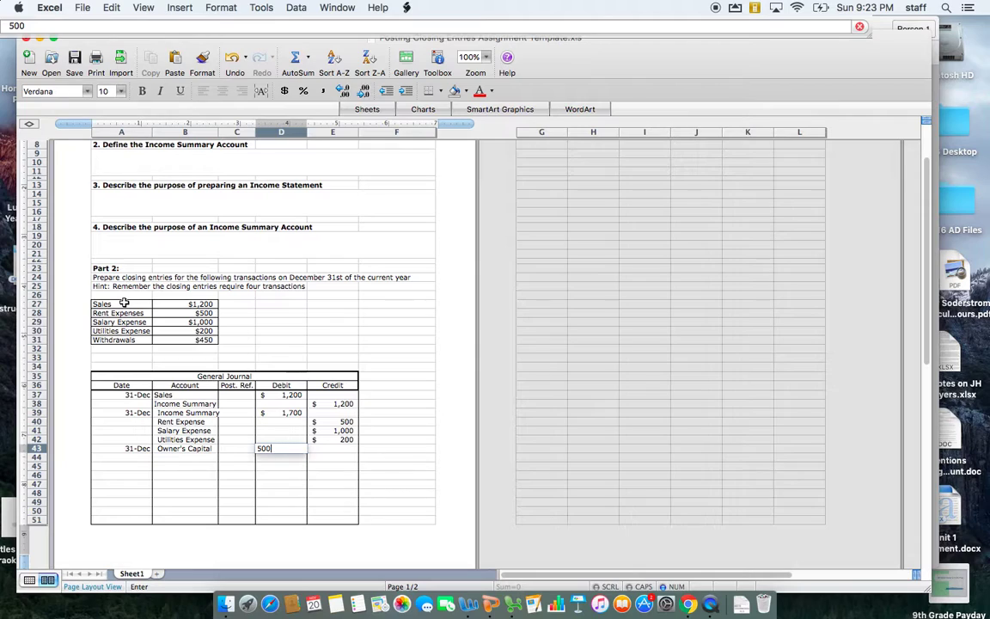
key("Return")
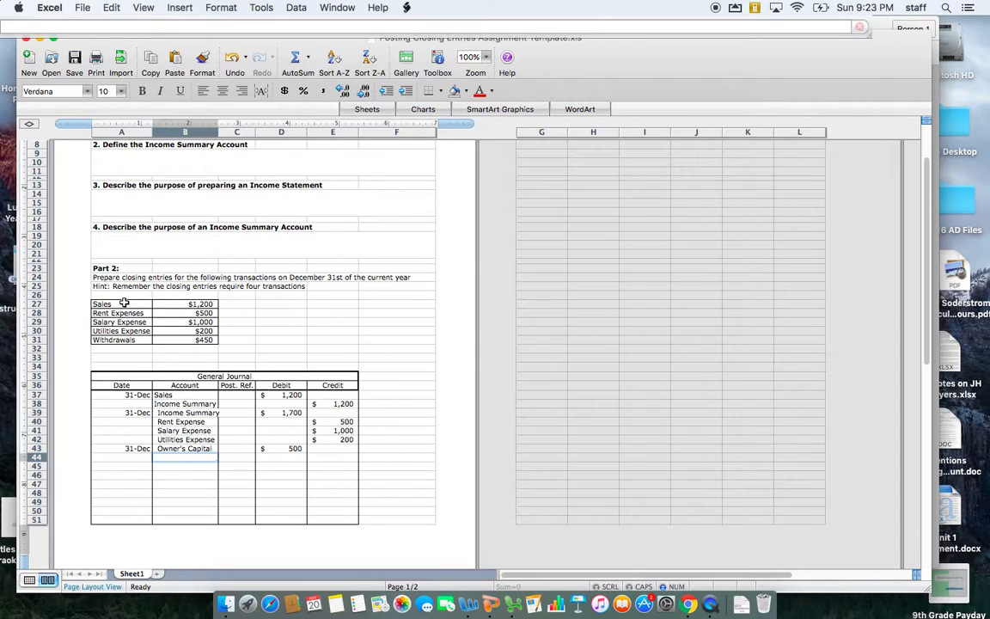
Record Income Summary in row 44 of the General Journal with a credit of 500.
type("Income Summ")
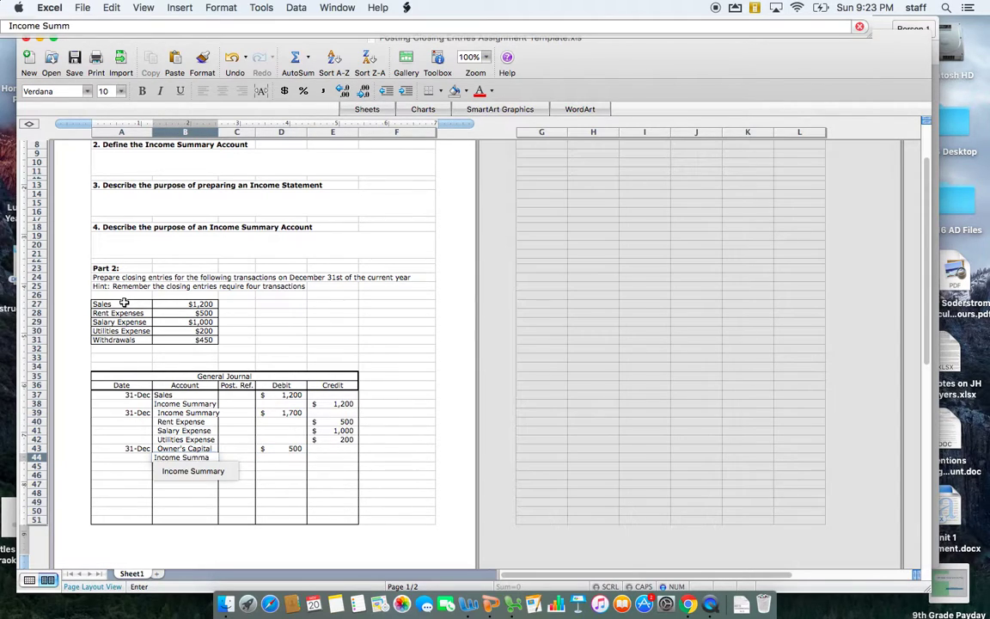
key("Tab")
key("Tab")
key("Tab")
type("500")
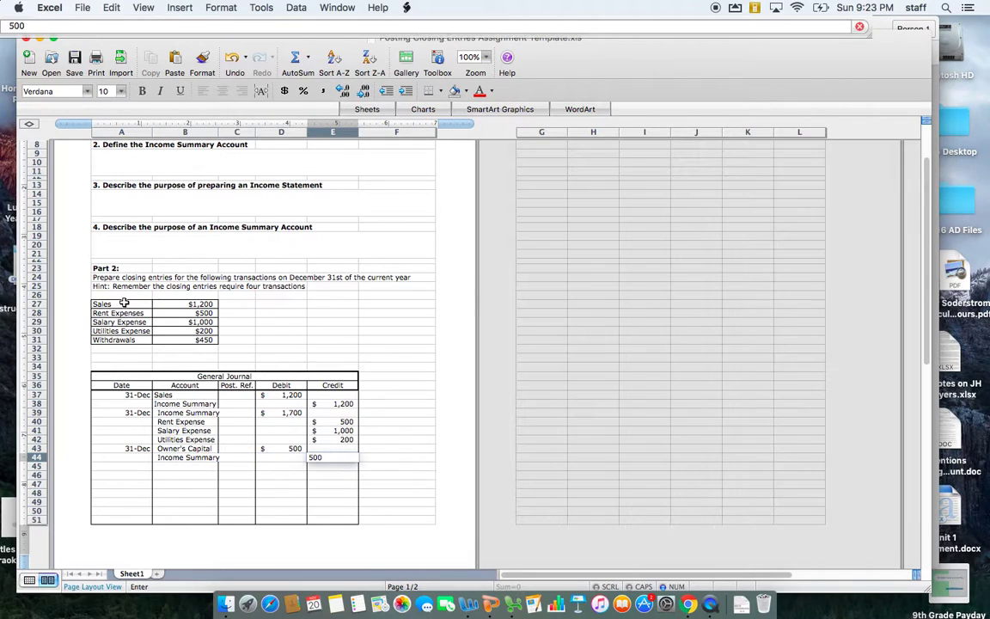
key("Return")
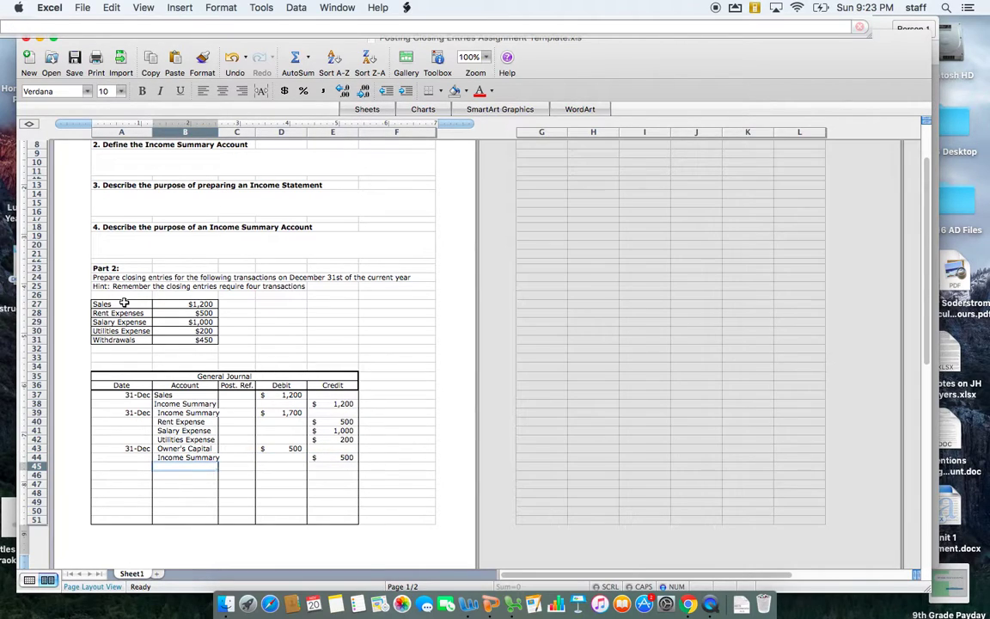
Check the Income Summary credit in E38 and debit in D39 against the closing credit in E44.
left_click(342, 404)
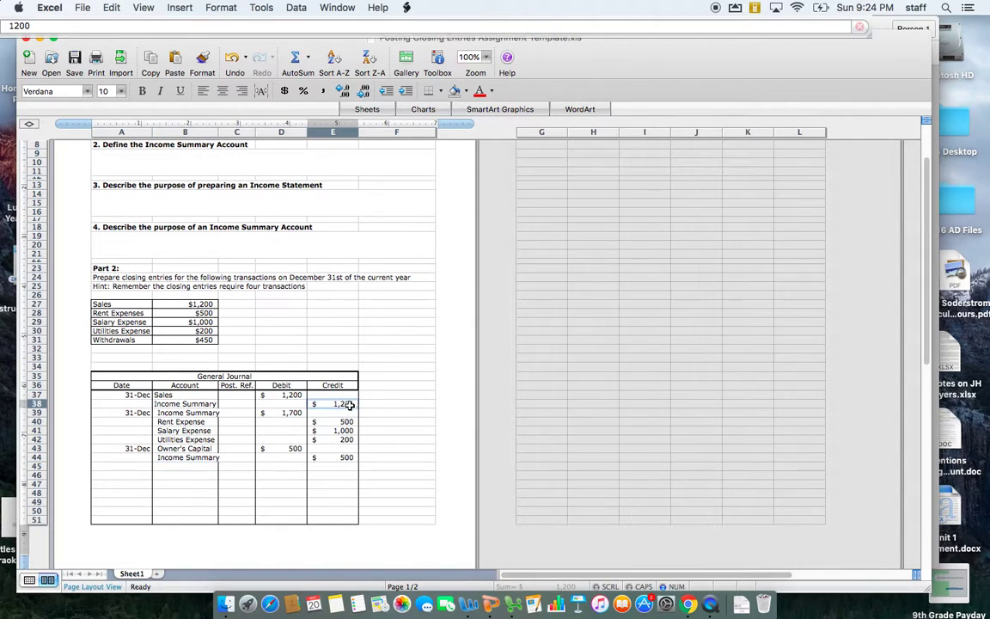
left_click(295, 414)
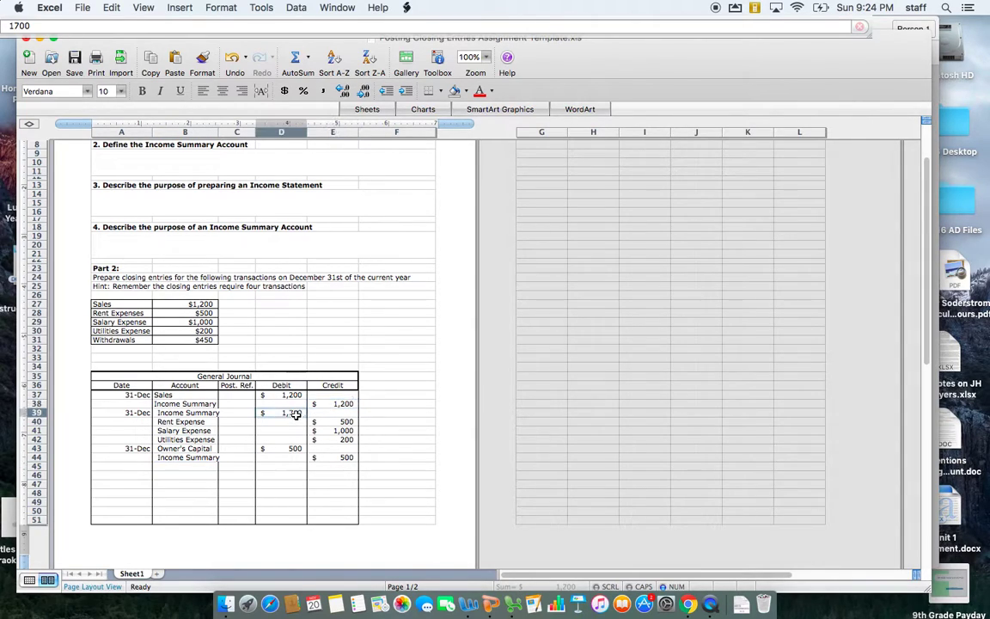
left_click(338, 457)
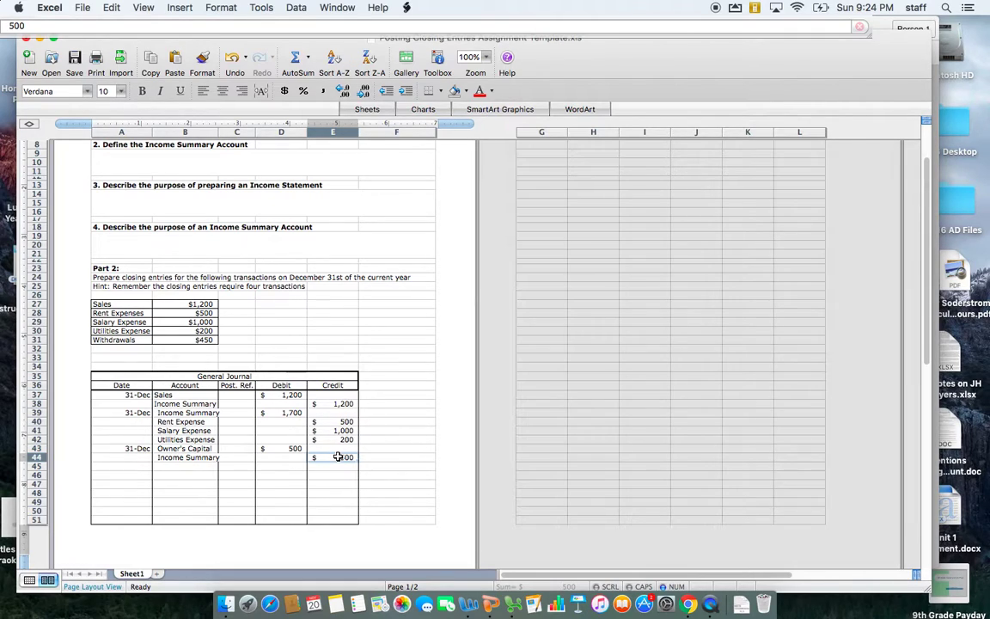
Copy the third entry's date from A43 into A45 to date the fourth closing entry.
key("Down")
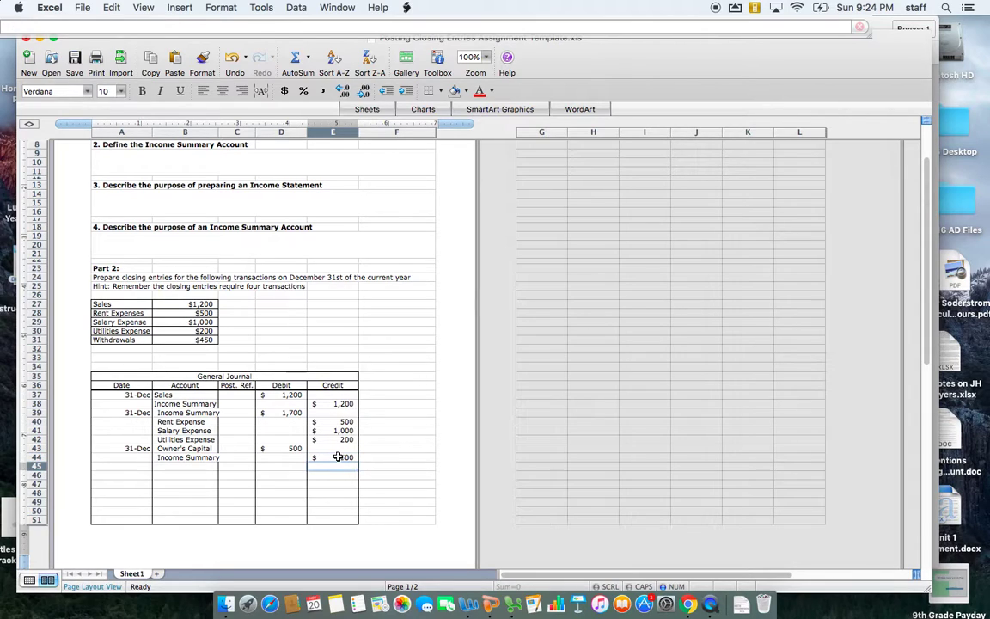
key("Left")
key("Left")
key("Left")
key("Left")
type("D")
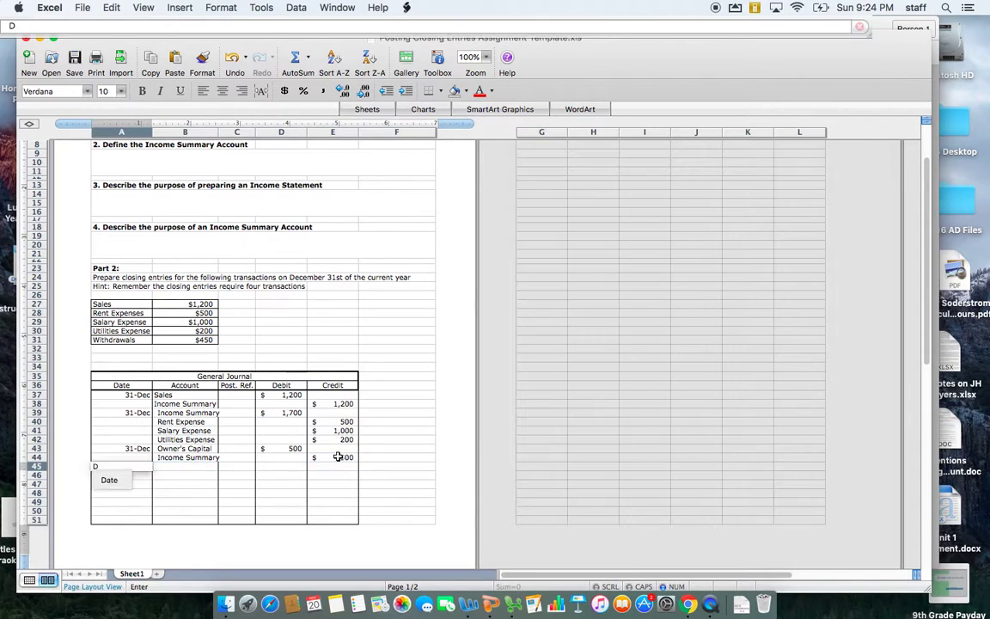
key("BackSpace")
key("Return")
key("Up")
key("Up")
key("super+c")
key("Down")
key("Down")
key("super+v")
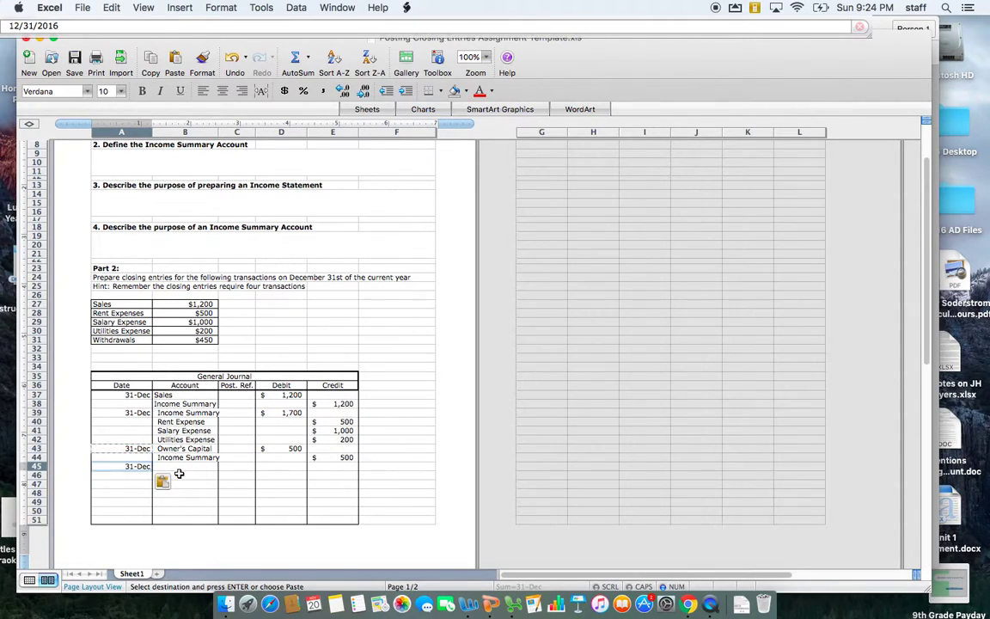
Record Owner's Capital in row 45 with a debit of 450, using the Withdrawals amount from the account list.
left_click(181, 467)
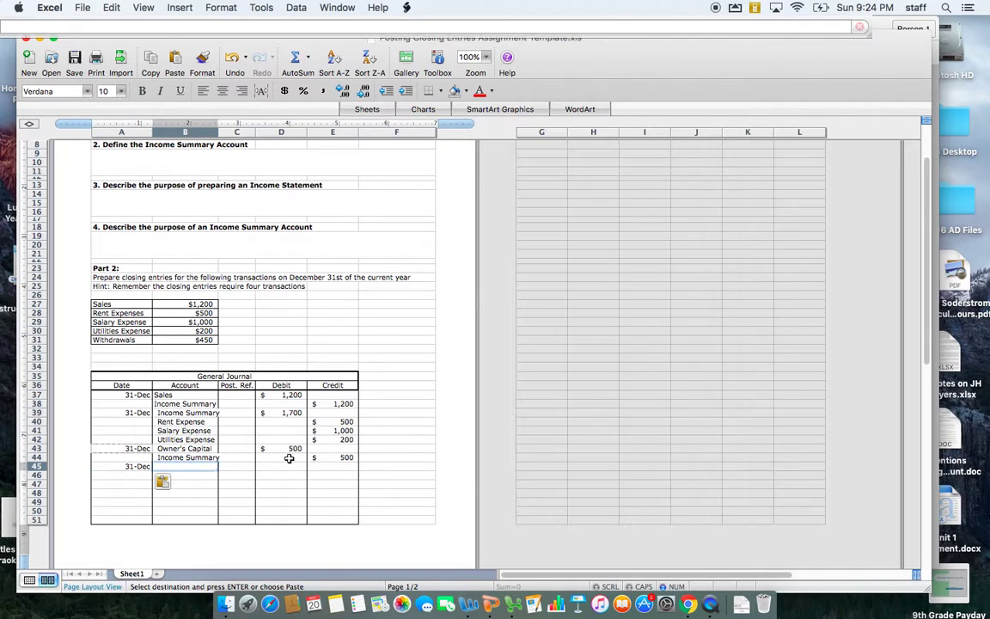
left_click_drag(143, 339, 169, 341)
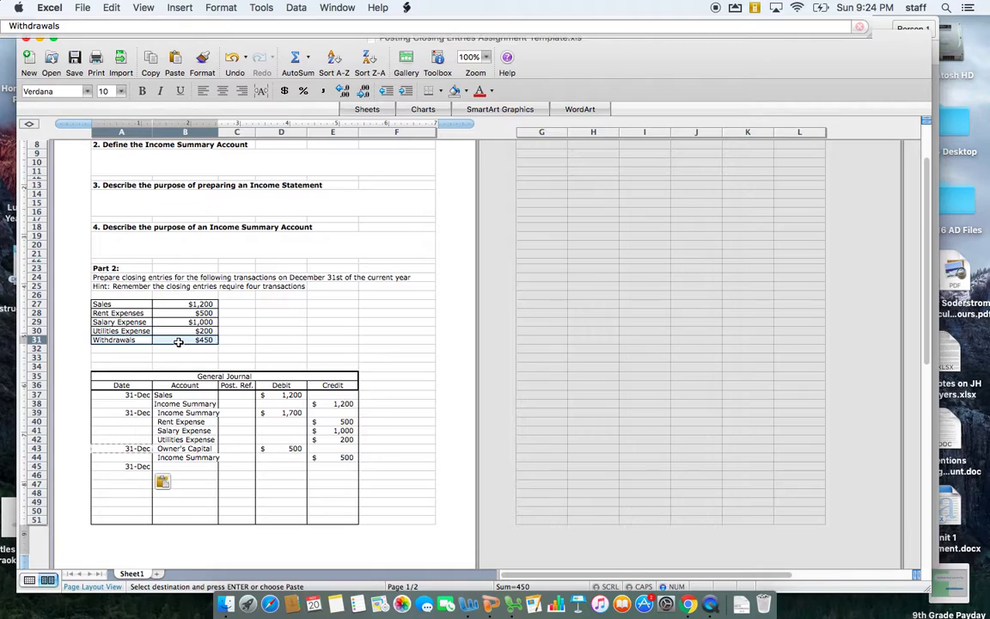
left_click(143, 340)
left_click(170, 342)
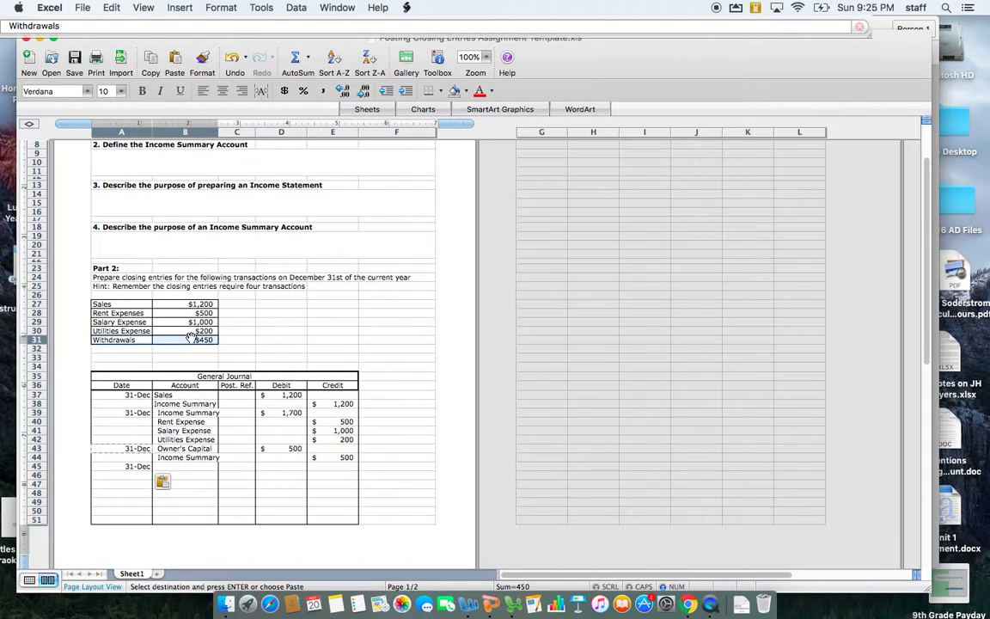
left_click(174, 467)
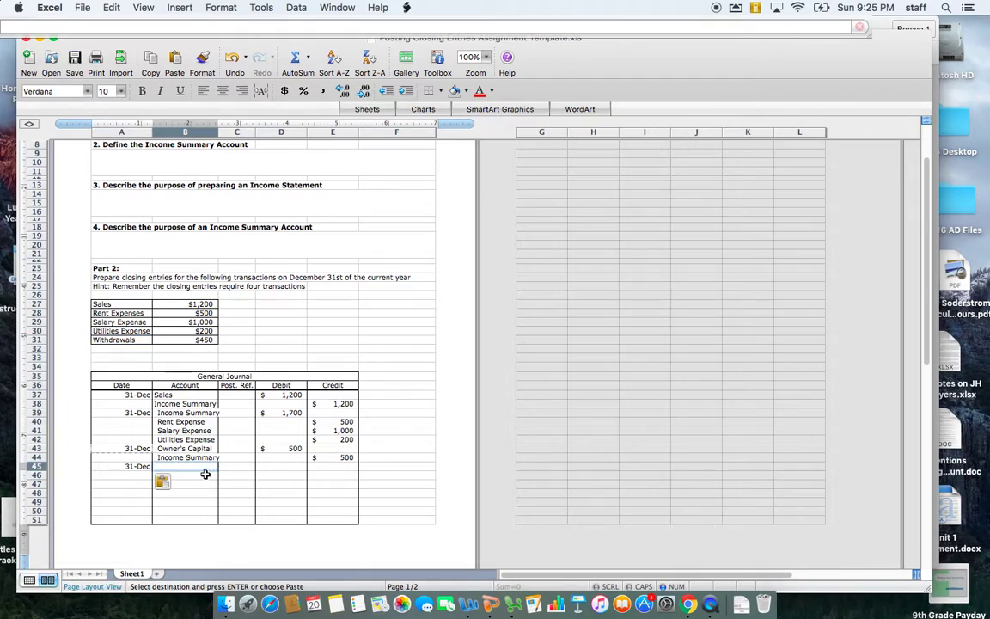
type("O")
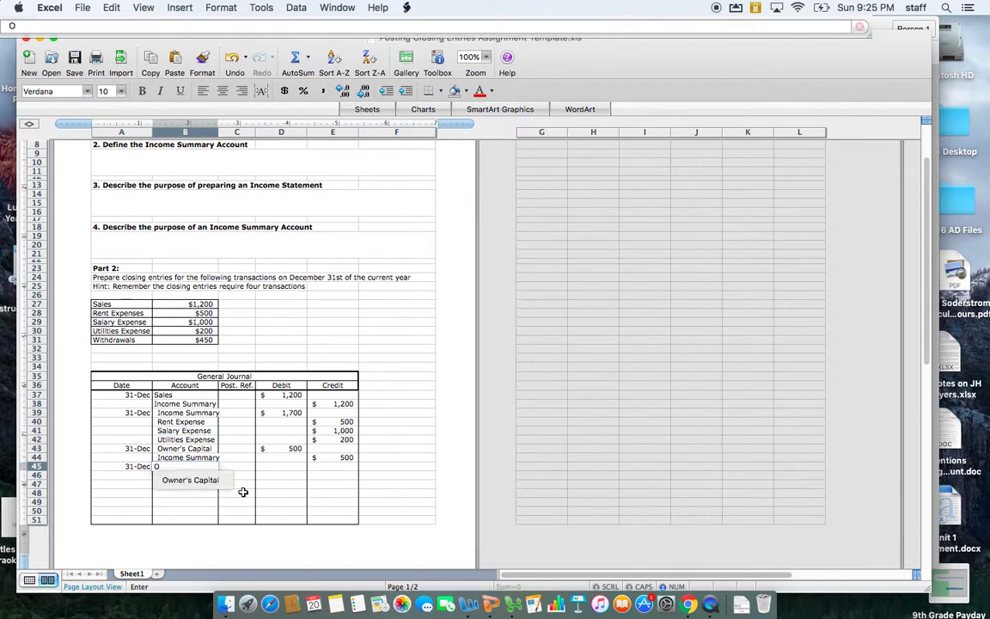
type("wner's Capital")
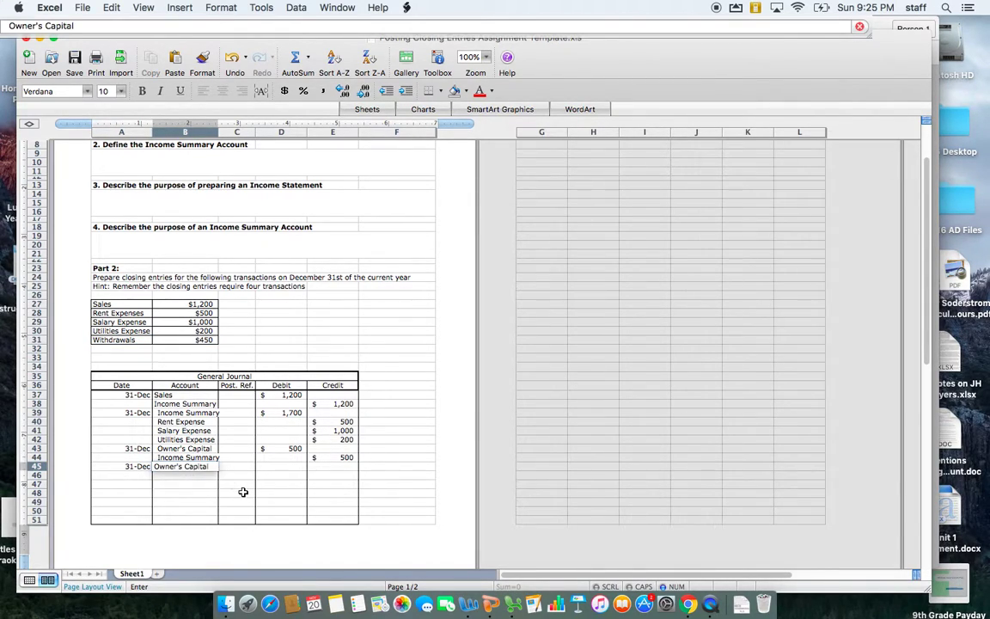
key("Tab")
key("Tab")
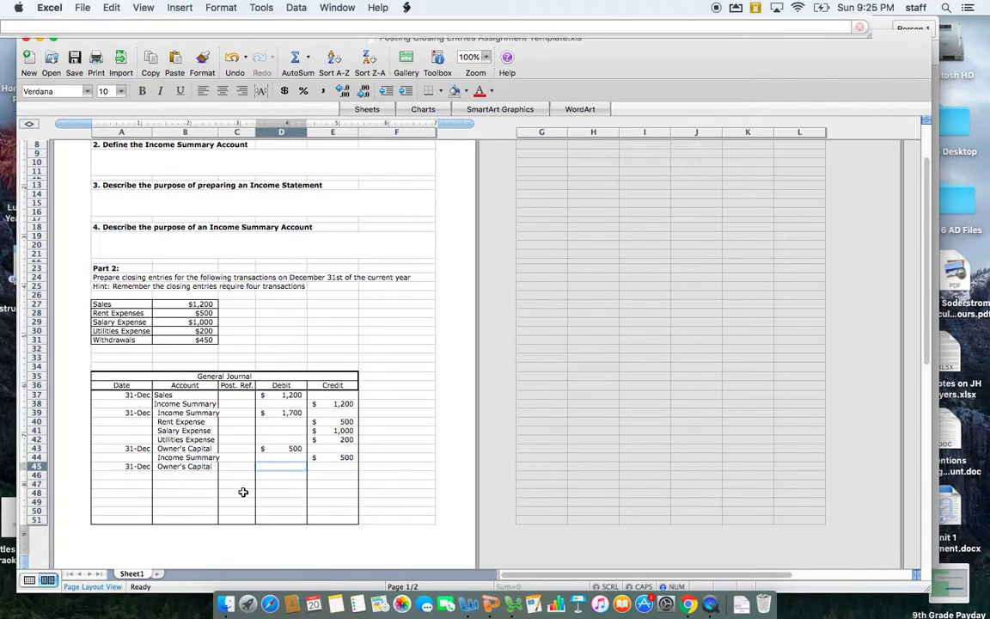
type("450")
key("Return")
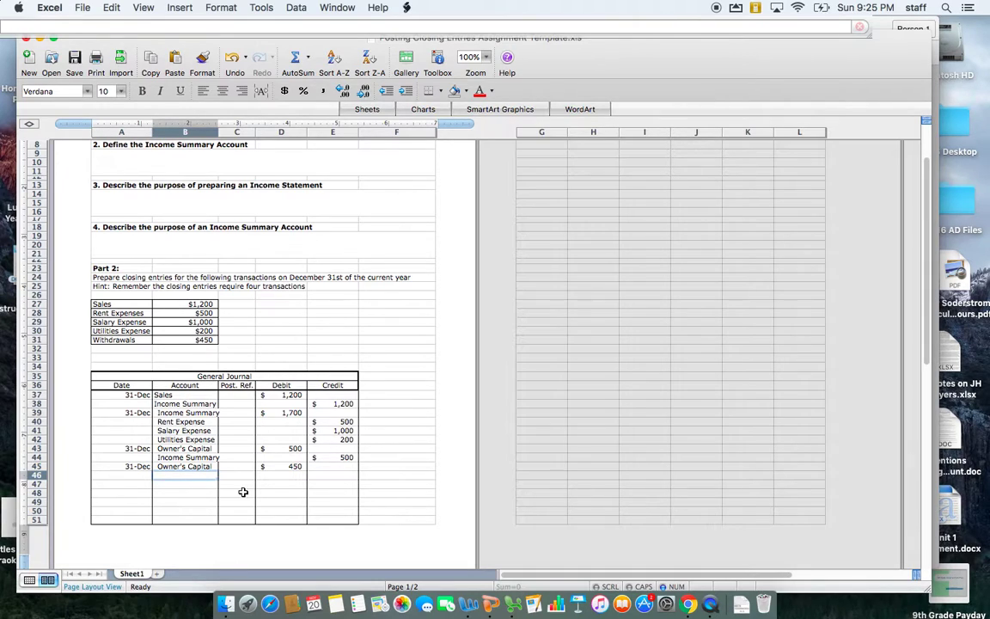
Record Withdrawals in row 46 of the General Journal with a credit of 450.
type("Wi")
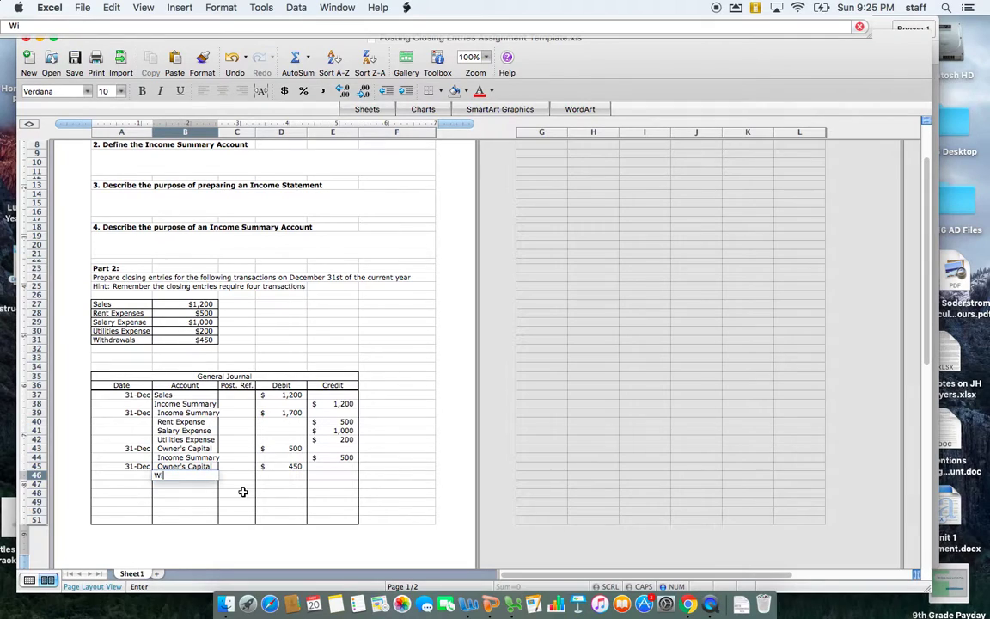
type("thdrawal")
key("Tab")
key("Tab")
key("Tab")
type("450")
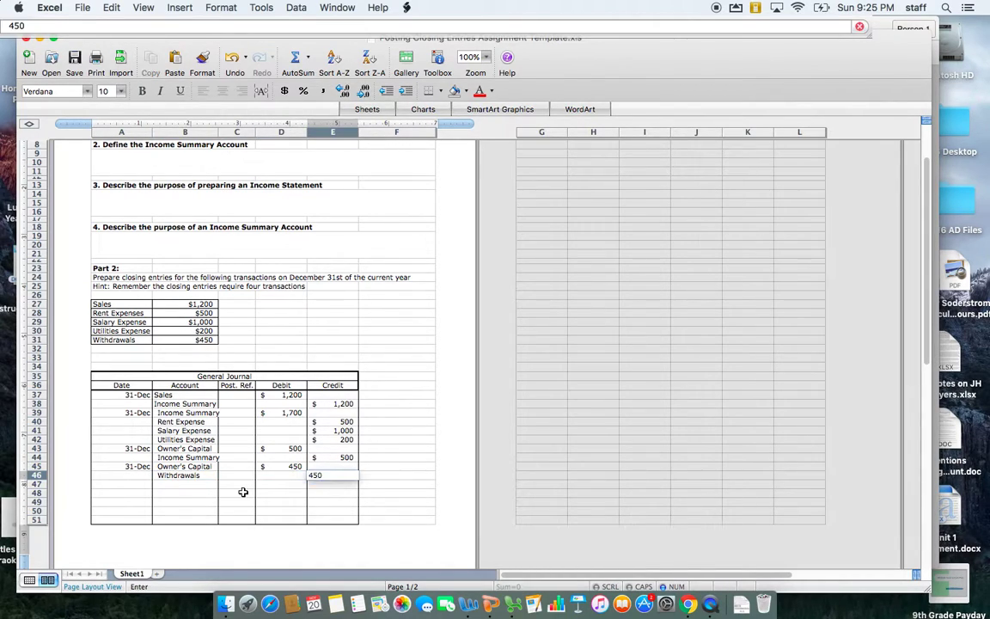
key("Return")
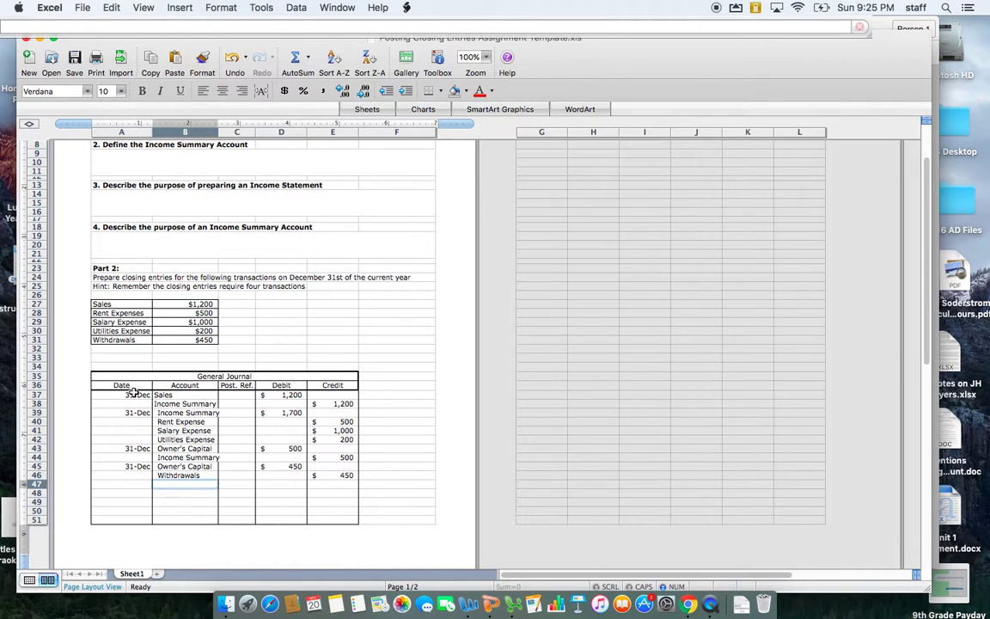
Review the closing entries in the General Journal, including the Owner's Capital and Income Summary entry in rows 43 and 44.
left_click_drag(135, 398, 321, 477)
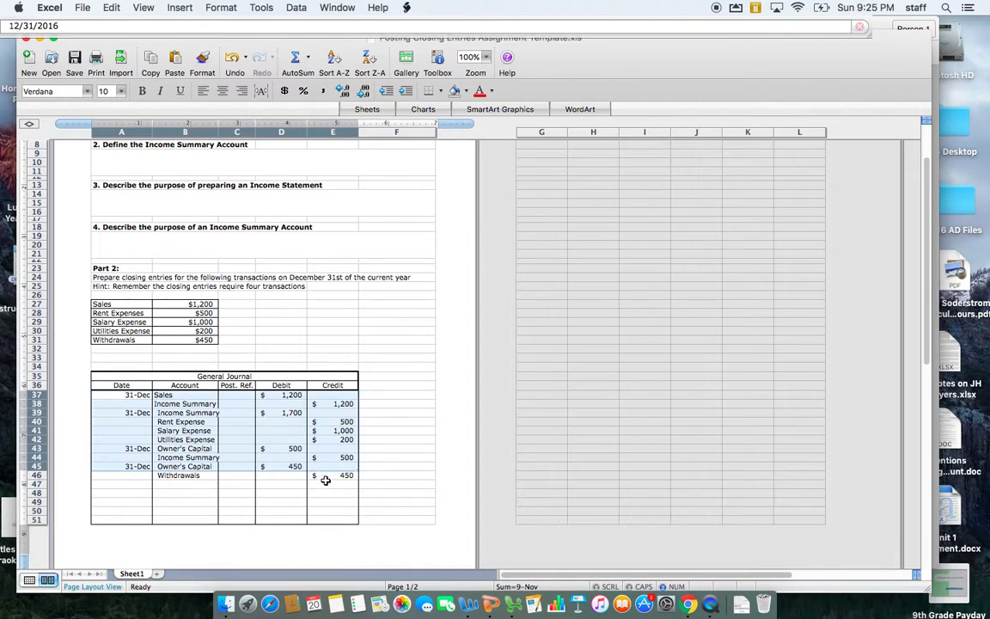
left_click(328, 488)
left_click_drag(136, 448, 320, 457)
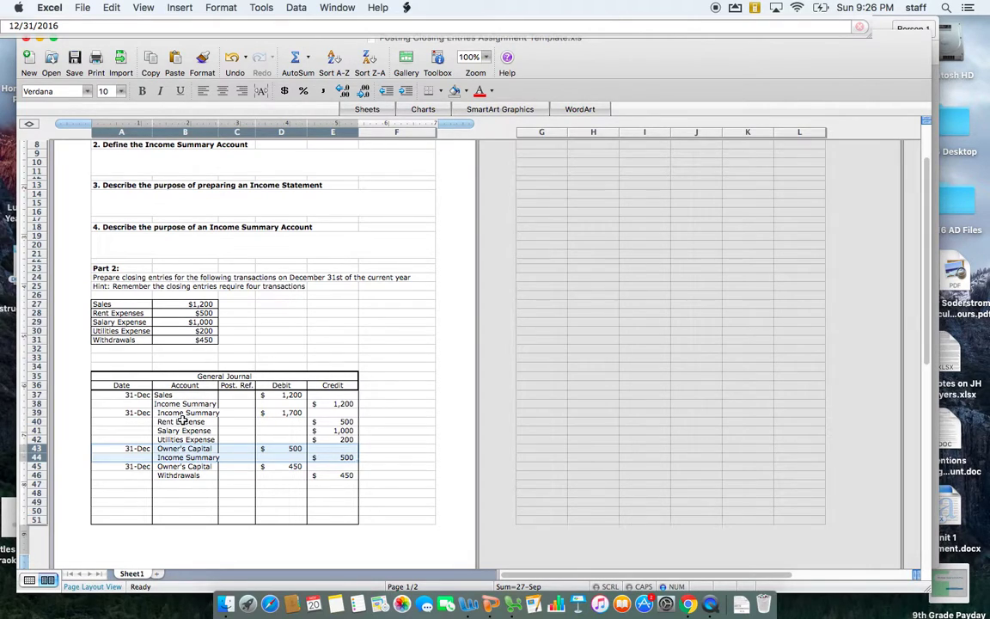
scroll(181, 420, "up", 2)
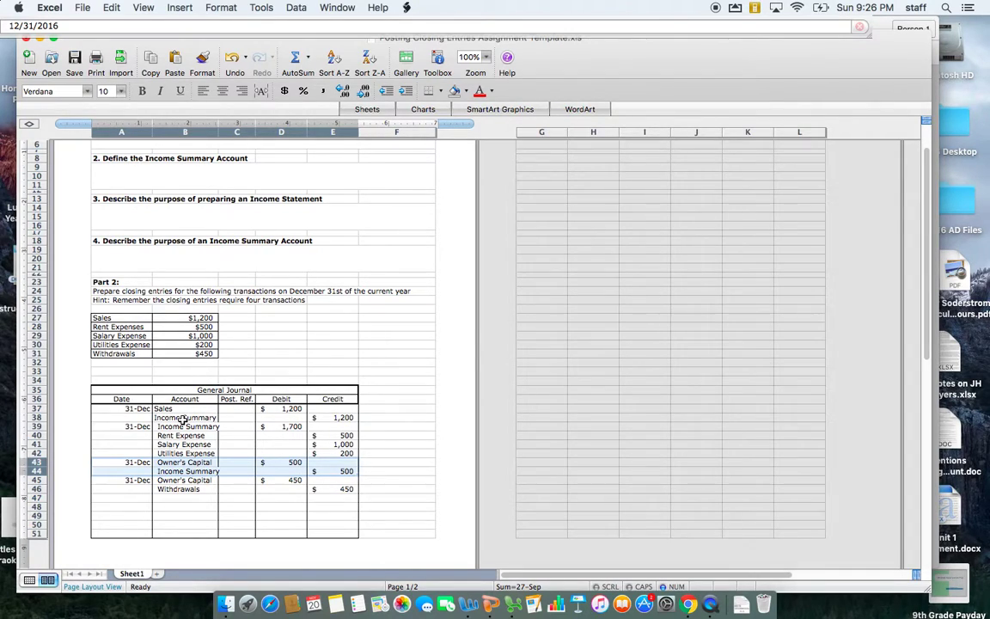